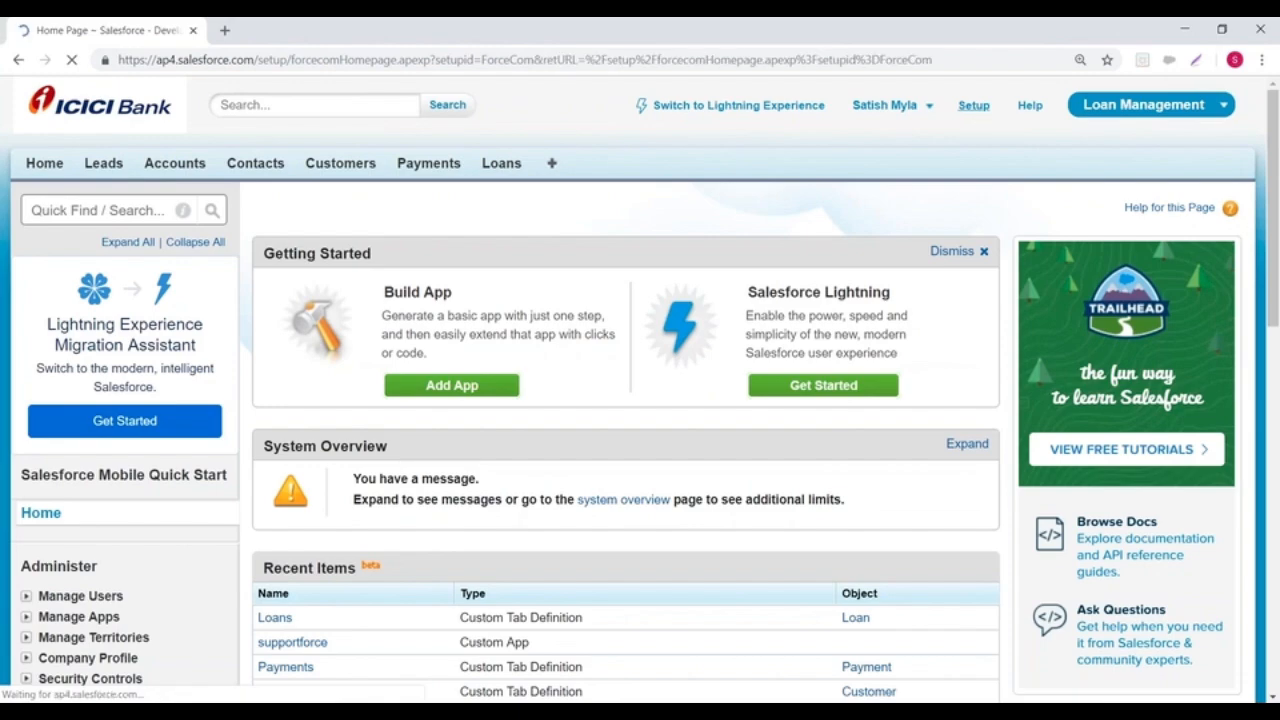
Step: Start a new custom object definition from the Custom Objects page in setup
{"action": "scroll", "coordinate": [143, 320], "scroll_direction": "down", "scroll_amount": 3}
{"action": "scroll", "coordinate": [143, 320], "scroll_direction": "down", "scroll_amount": 5}
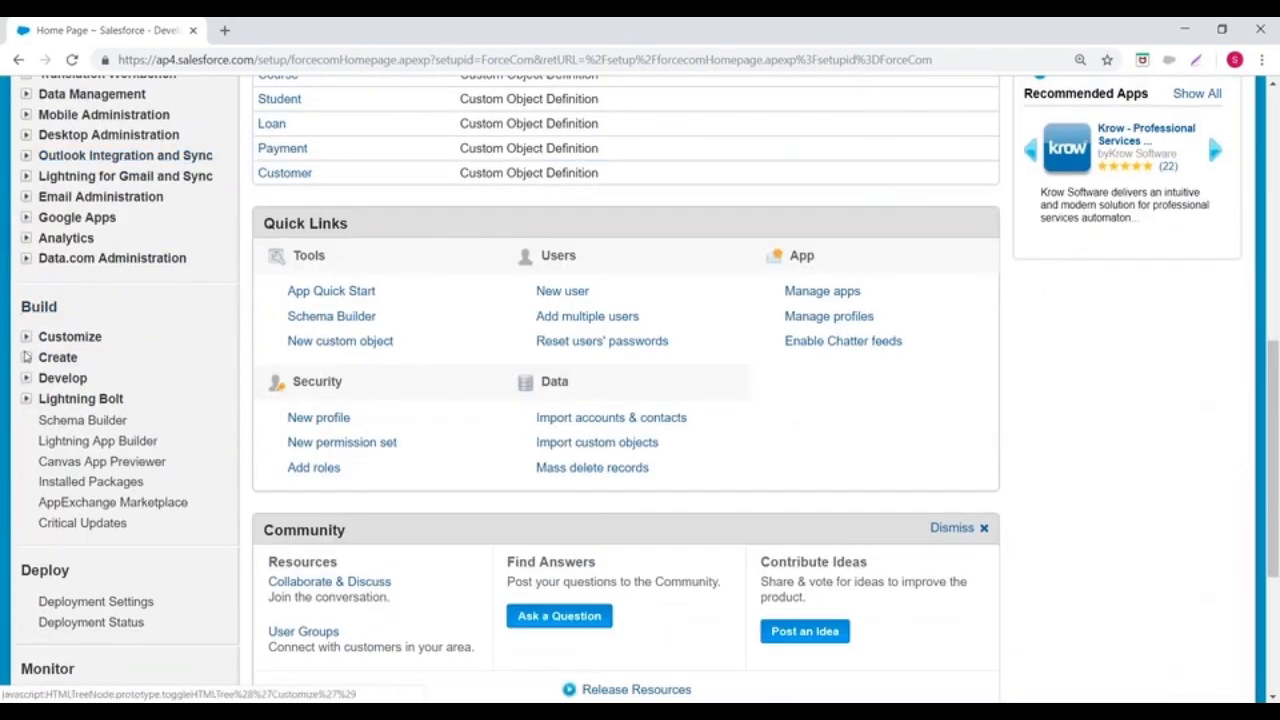
{"action": "left_click", "coordinate": [27, 357]}
{"action": "scroll", "coordinate": [120, 330], "scroll_direction": "down", "scroll_amount": 2}
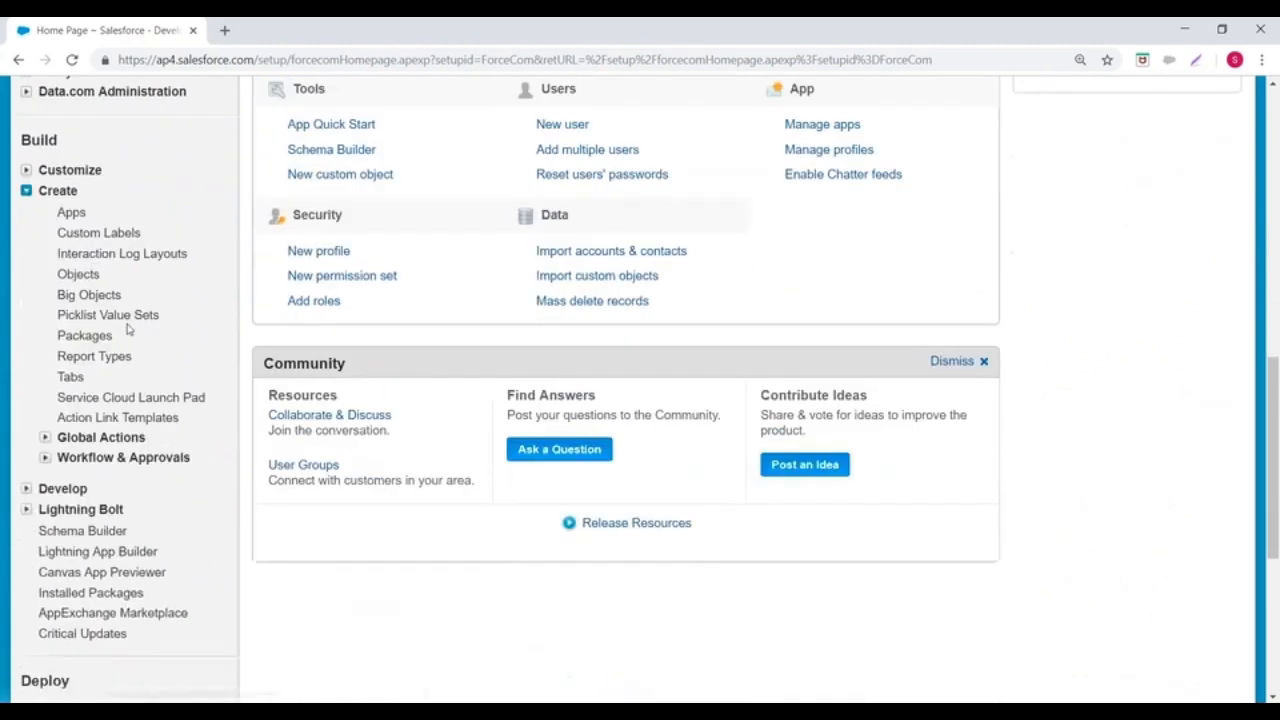
{"action": "left_click", "coordinate": [62, 276]}
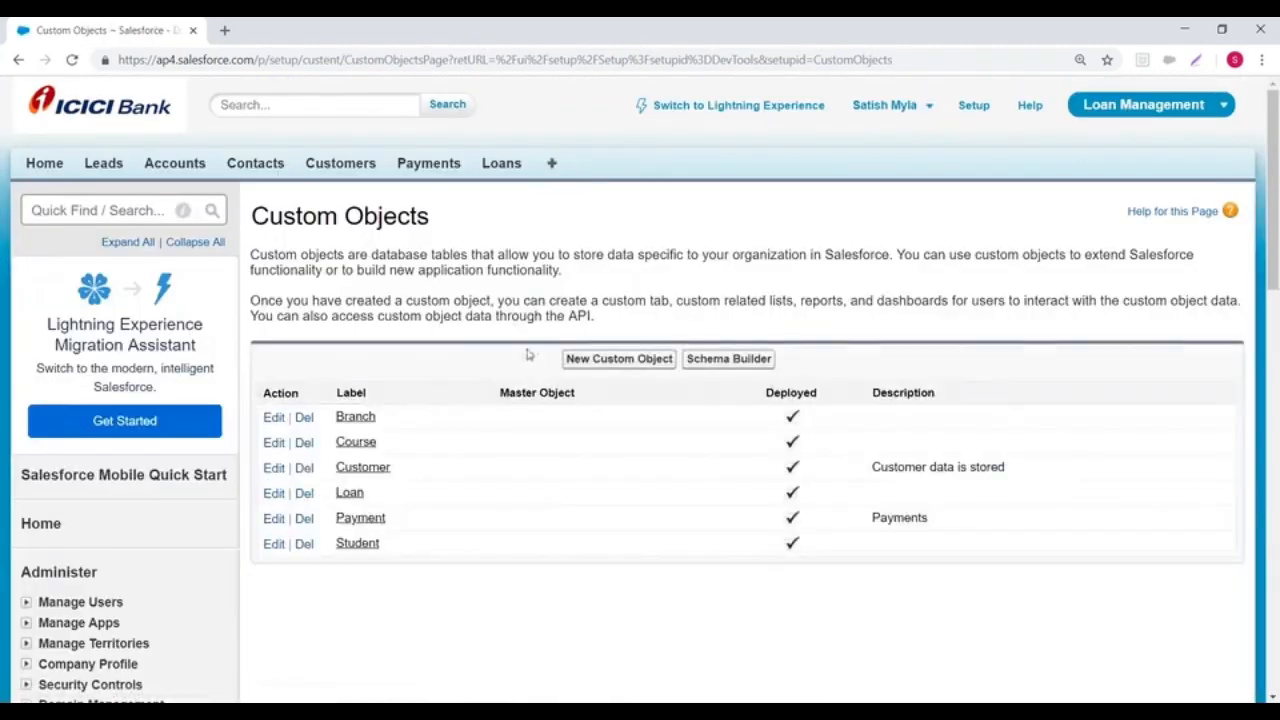
{"action": "left_click", "coordinate": [606, 359]}
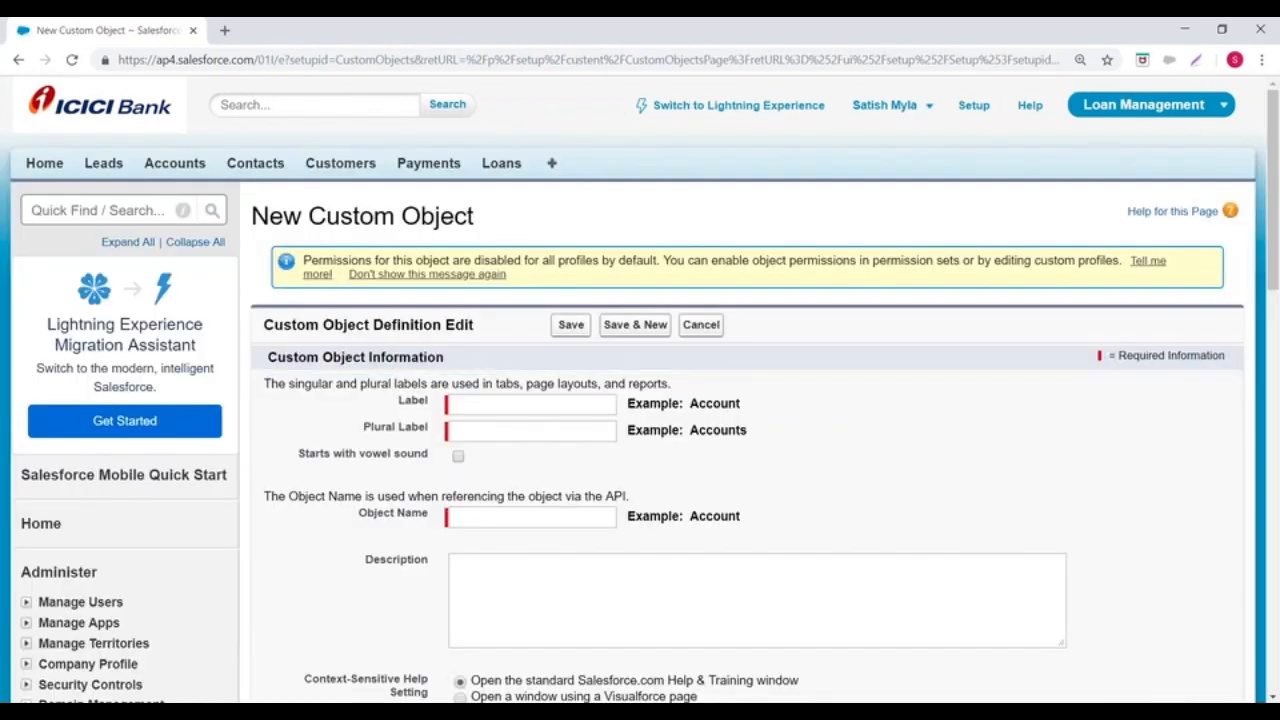
Step: Label the custom object Transaction, with the plural label Transactions
{"action": "scroll", "coordinate": [522, 347], "scroll_direction": "down", "scroll_amount": 1}
{"action": "left_click", "coordinate": [479, 318]}
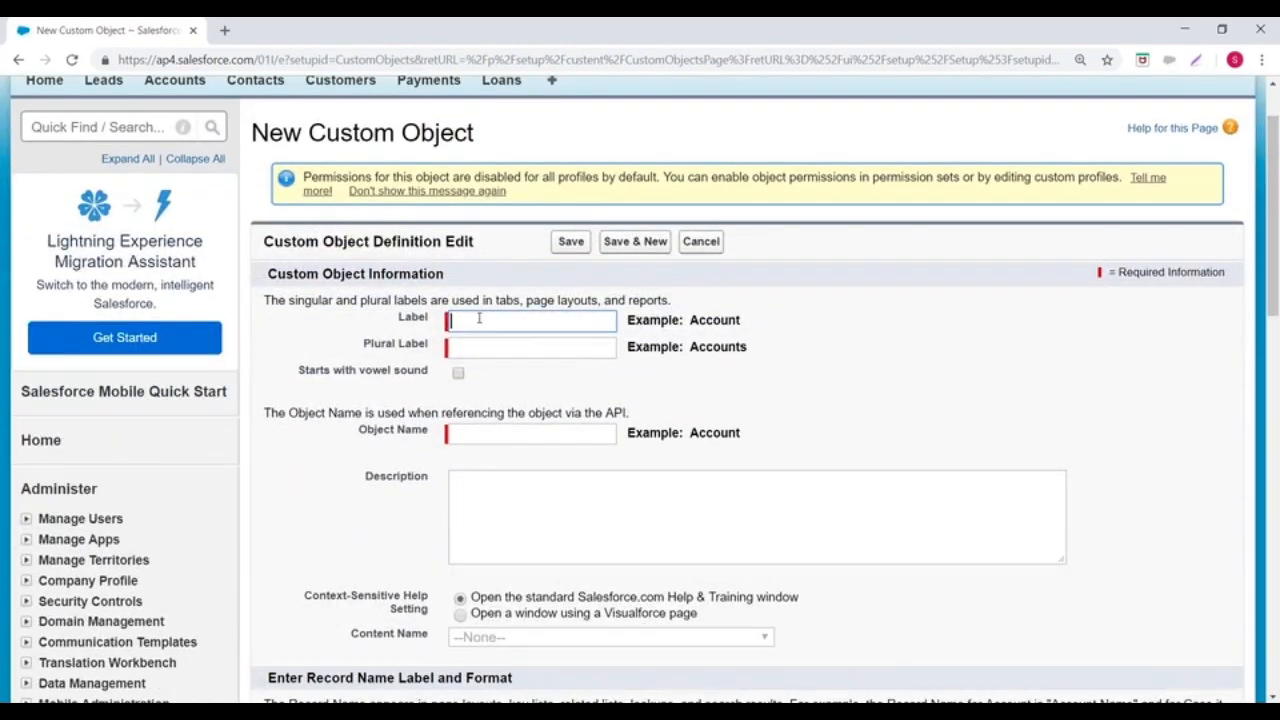
{"action": "type", "text": "Transaction"}
{"action": "left_click", "coordinate": [488, 345]}
{"action": "type", "text": "Transac"}
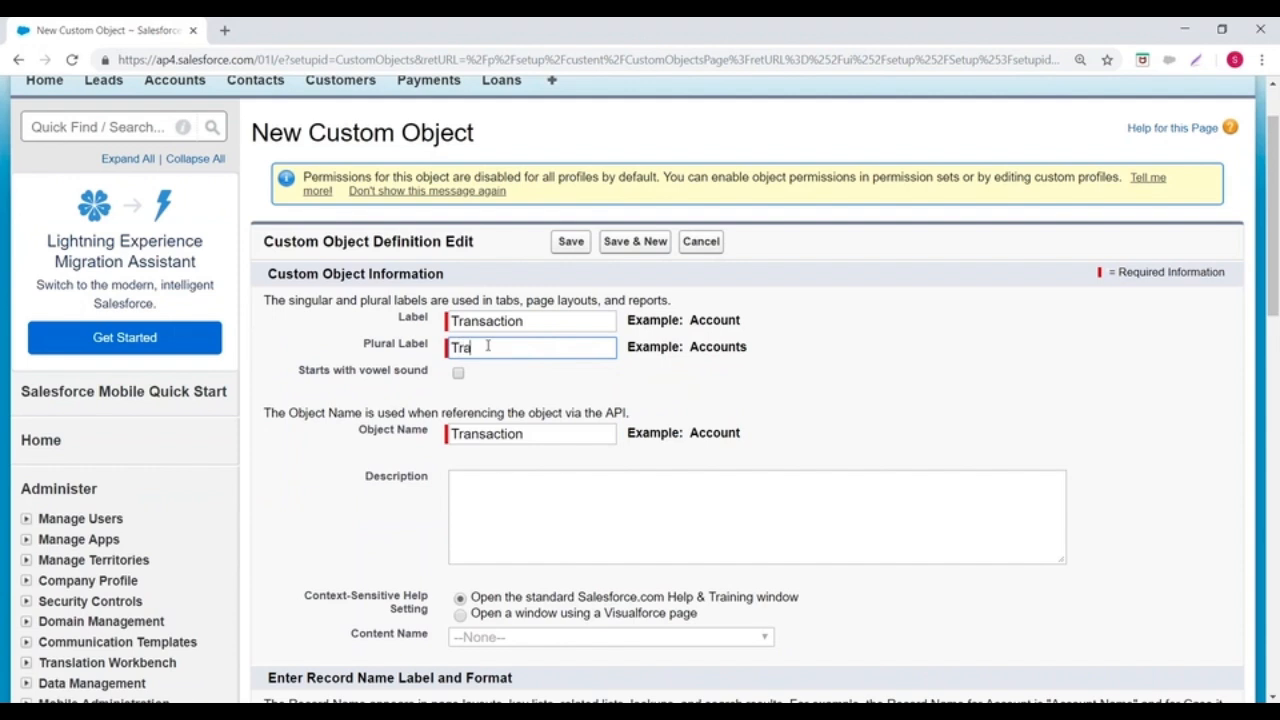
{"action": "type", "text": "tions"}
Step: Review the label, plural label and object name entered for the new custom object
{"action": "scroll", "coordinate": [491, 300], "scroll_direction": "up", "scroll_amount": 1}
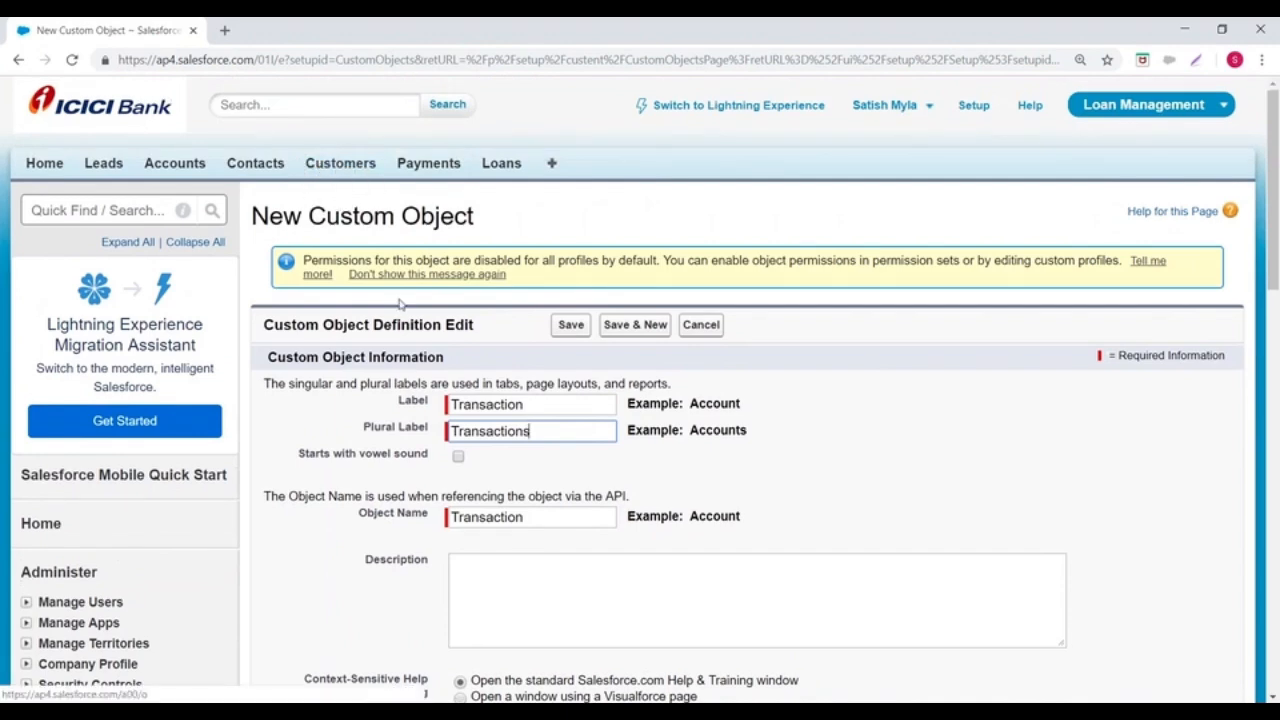
{"action": "left_click_drag", "start_coordinate": [452, 421], "coordinate": [570, 421]}
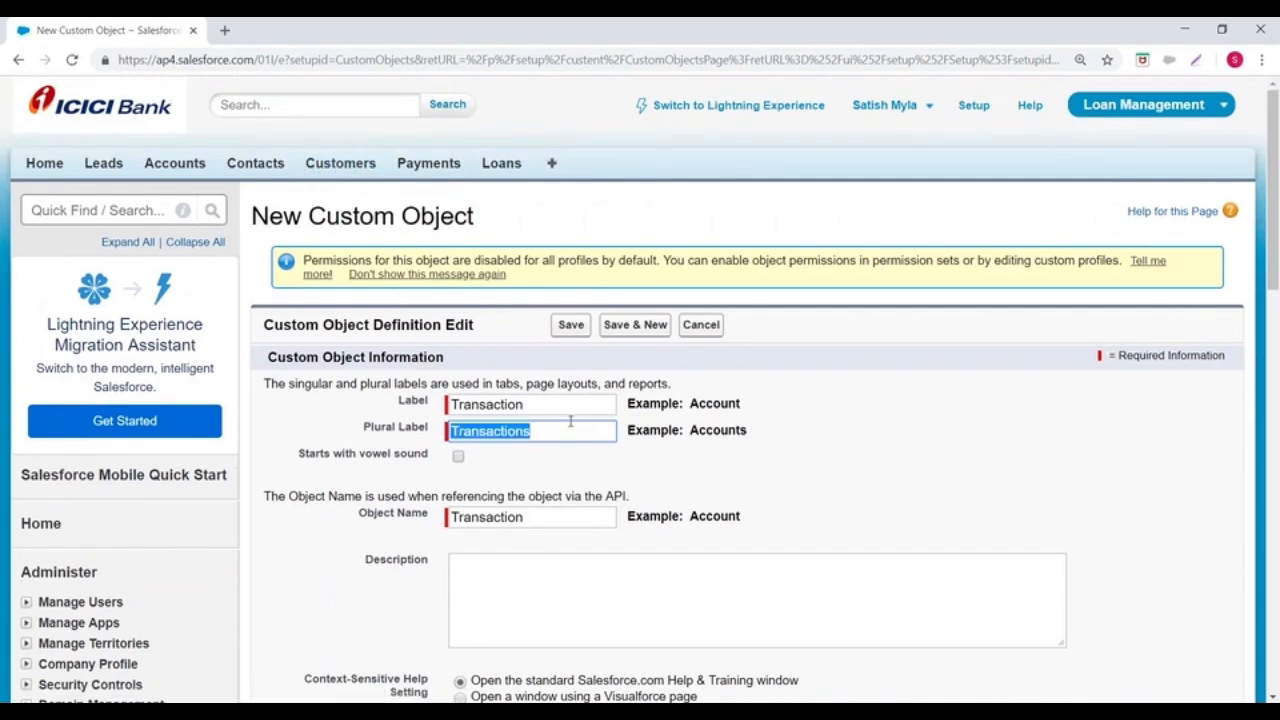
{"action": "left_click_drag", "start_coordinate": [452, 404], "coordinate": [546, 403]}
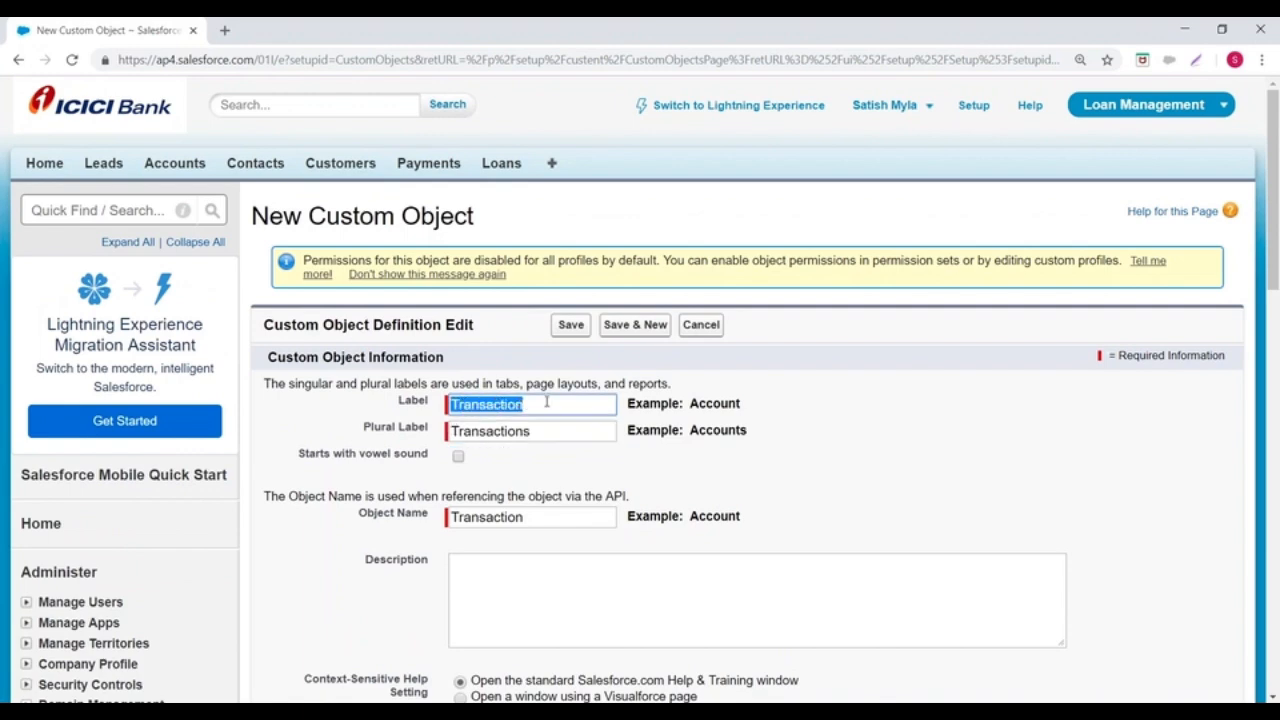
{"action": "scroll", "coordinate": [540, 400], "scroll_direction": "down", "scroll_amount": 3}
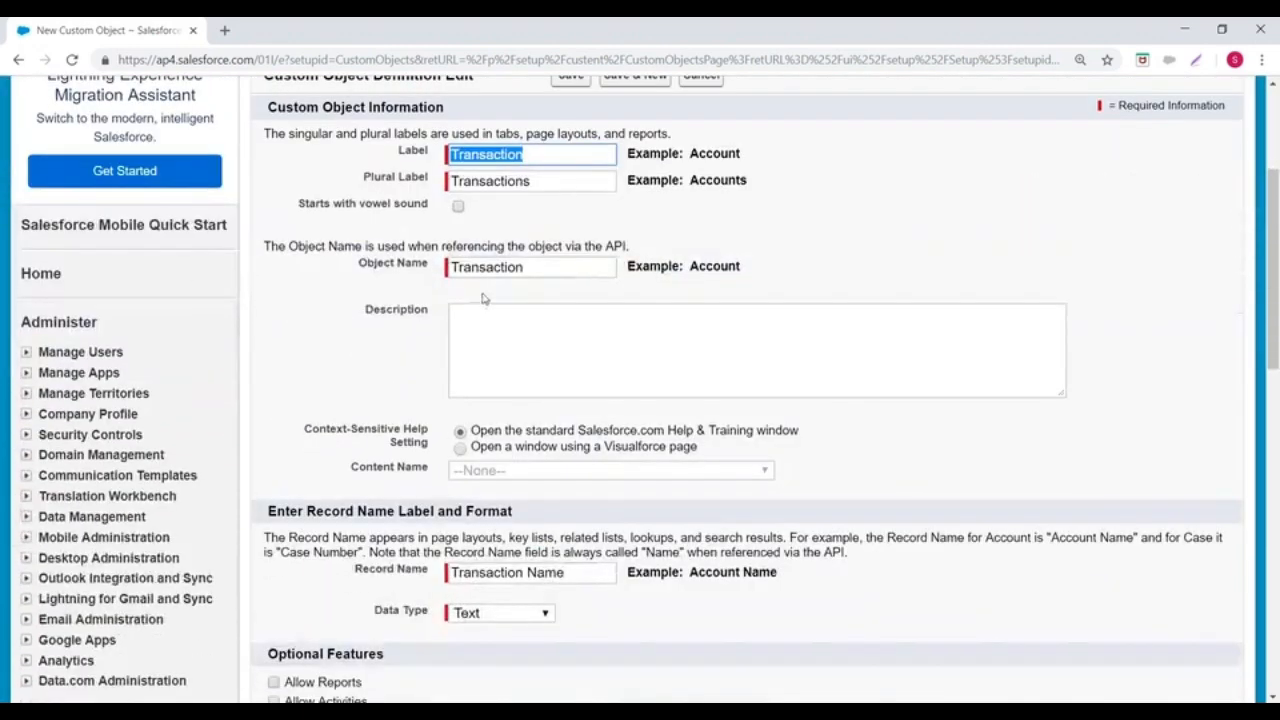
{"action": "left_click_drag", "start_coordinate": [360, 265], "coordinate": [572, 268]}
{"action": "scroll", "coordinate": [572, 268], "scroll_direction": "up", "scroll_amount": 1}
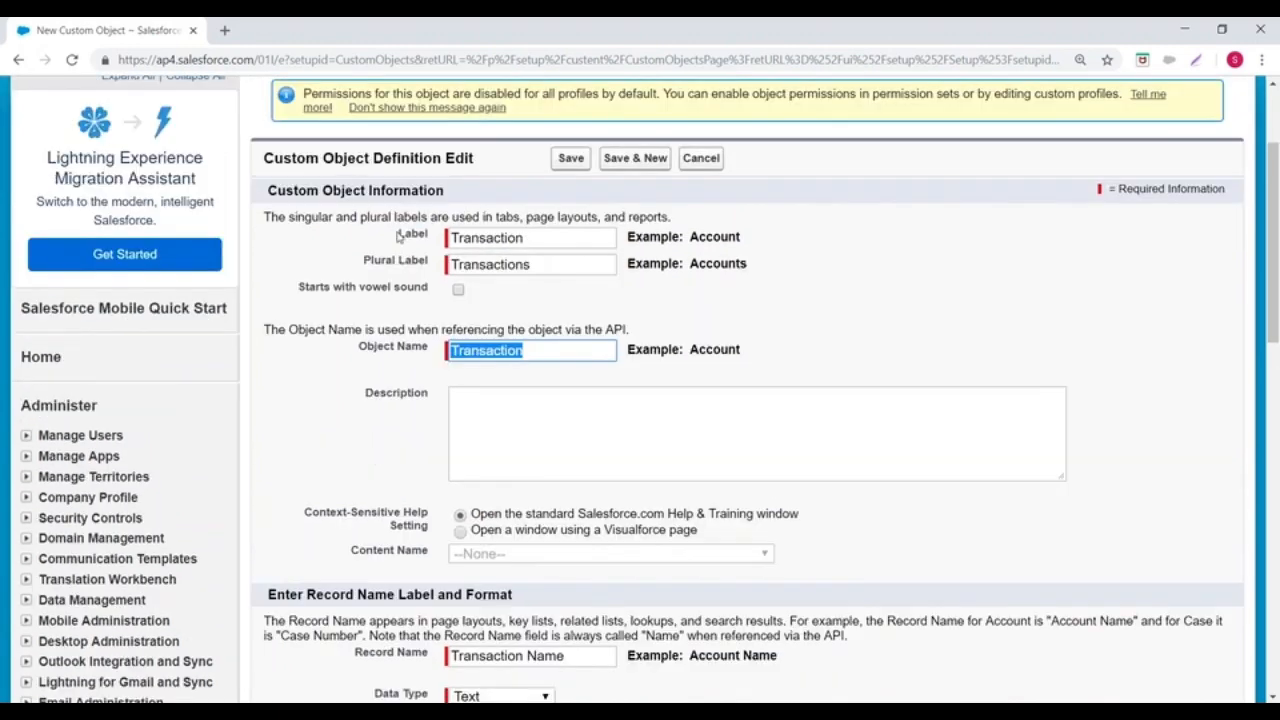
{"action": "left_click_drag", "start_coordinate": [370, 263], "coordinate": [440, 265]}
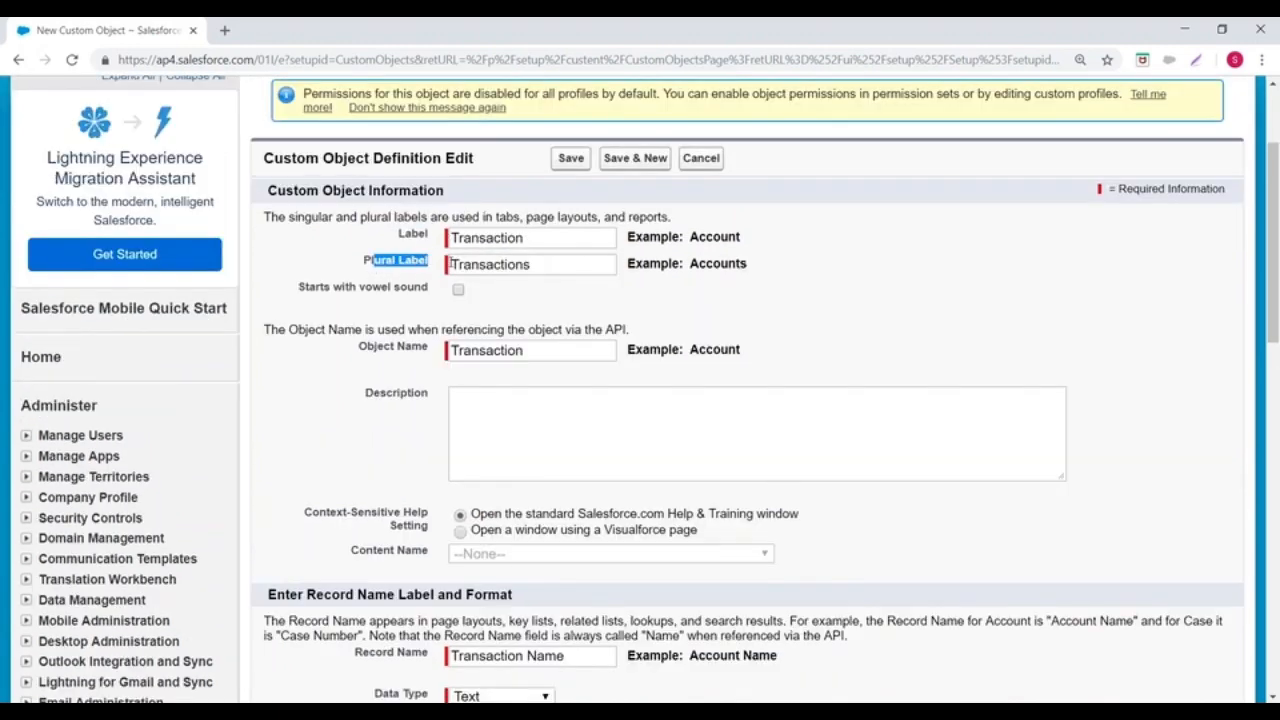
Step: Change the custom object's record name to Transaction Id
{"action": "scroll", "coordinate": [440, 265], "scroll_direction": "down", "scroll_amount": 2}
{"action": "scroll", "coordinate": [447, 322], "scroll_direction": "down", "scroll_amount": 1}
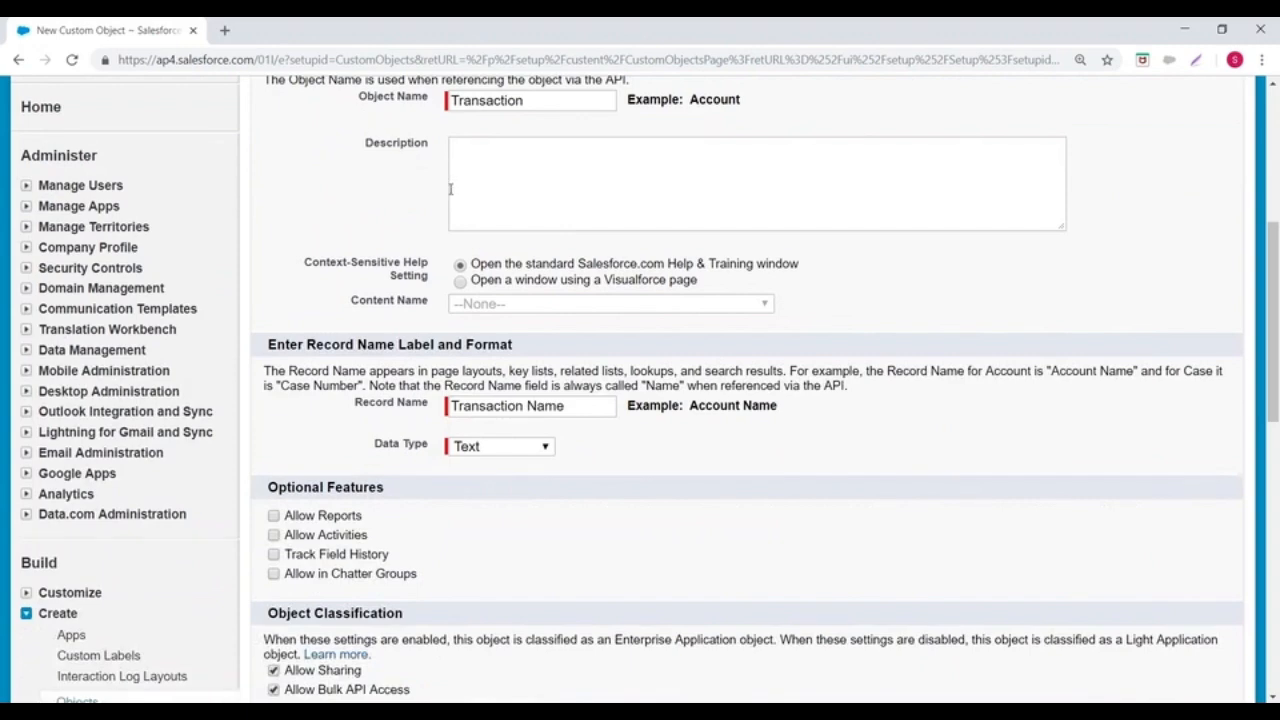
{"action": "scroll", "coordinate": [451, 201], "scroll_direction": "down", "scroll_amount": 1}
{"action": "scroll", "coordinate": [450, 238], "scroll_direction": "down", "scroll_amount": 1}
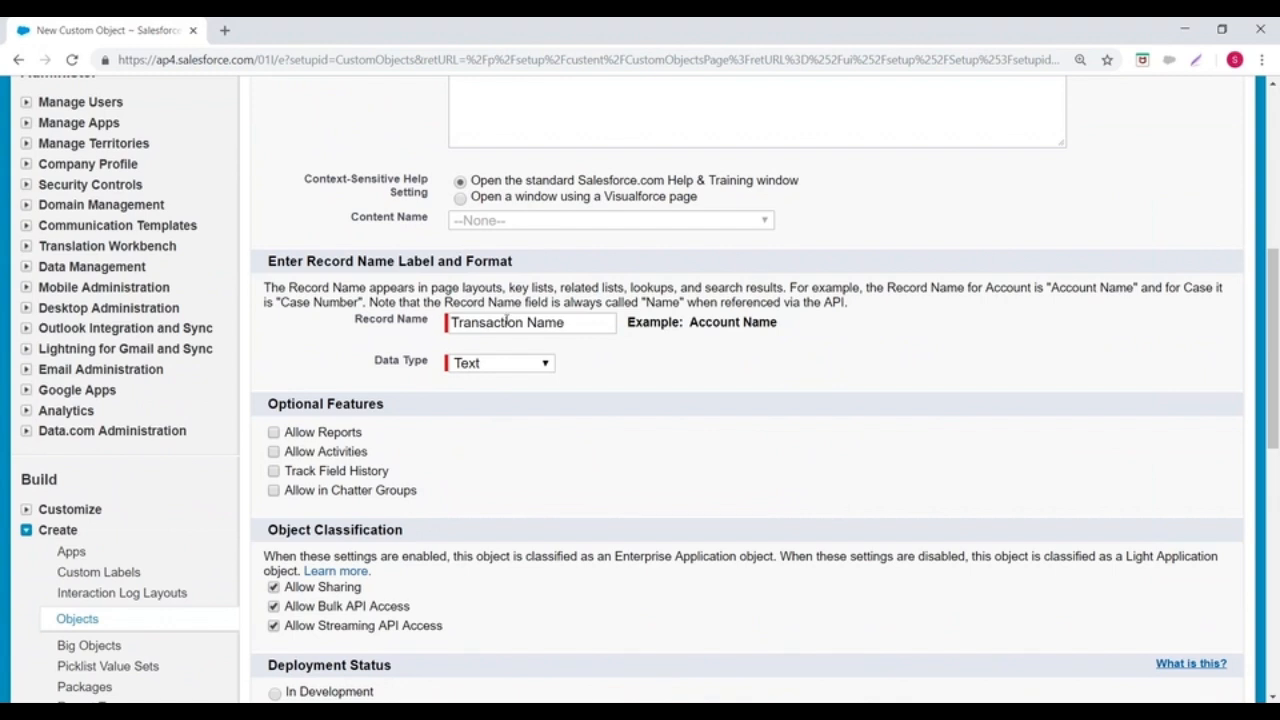
{"action": "left_click_drag", "start_coordinate": [524, 322], "coordinate": [581, 321]}
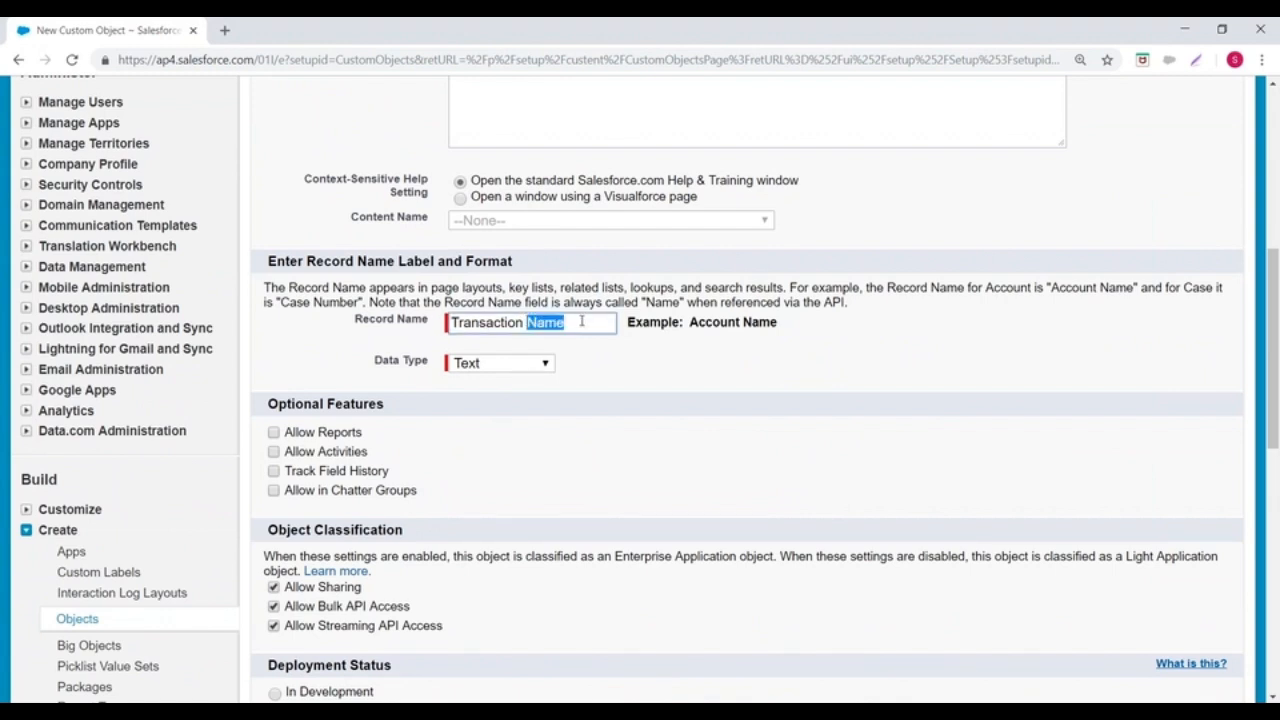
{"action": "key", "text": "BackSpace"}
{"action": "type", "text": "Id"}
Step: Set the record name's data type to Auto Number with display format TID{000} and starting number 101
{"action": "left_click", "coordinate": [528, 366]}
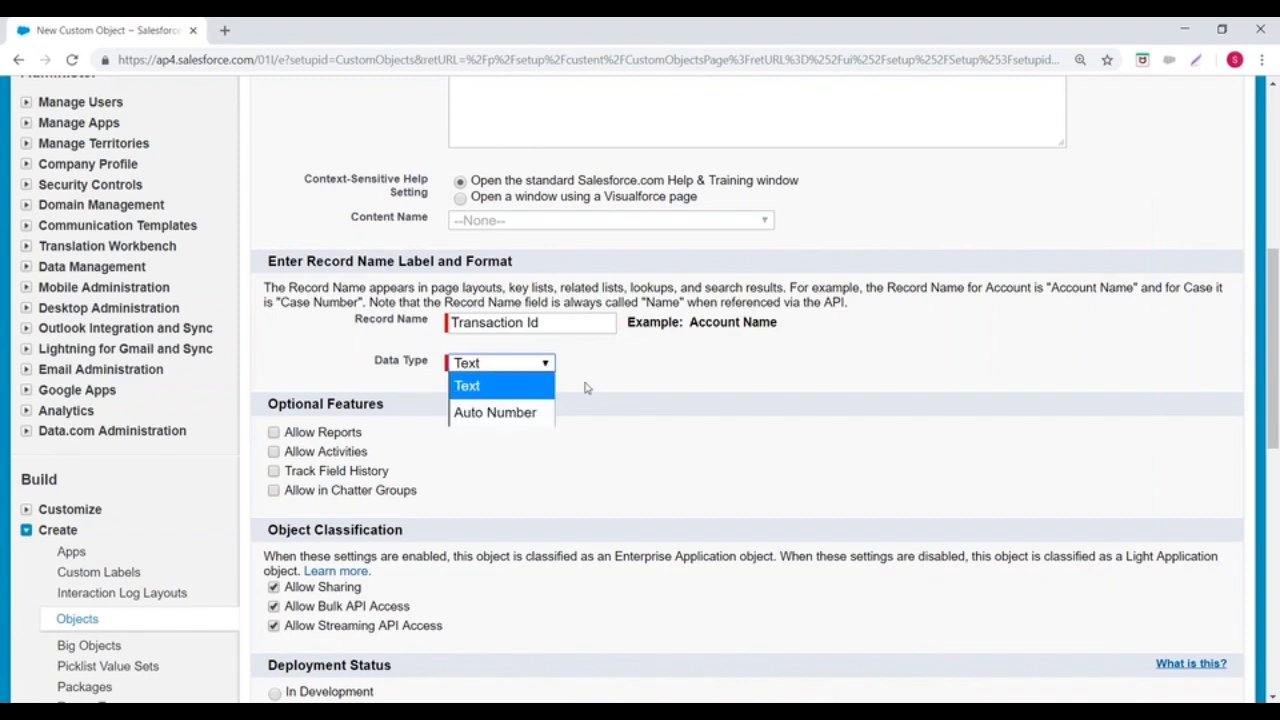
{"action": "left_click", "coordinate": [502, 414]}
{"action": "left_click", "coordinate": [474, 392]}
{"action": "type", "text": "TID{"}
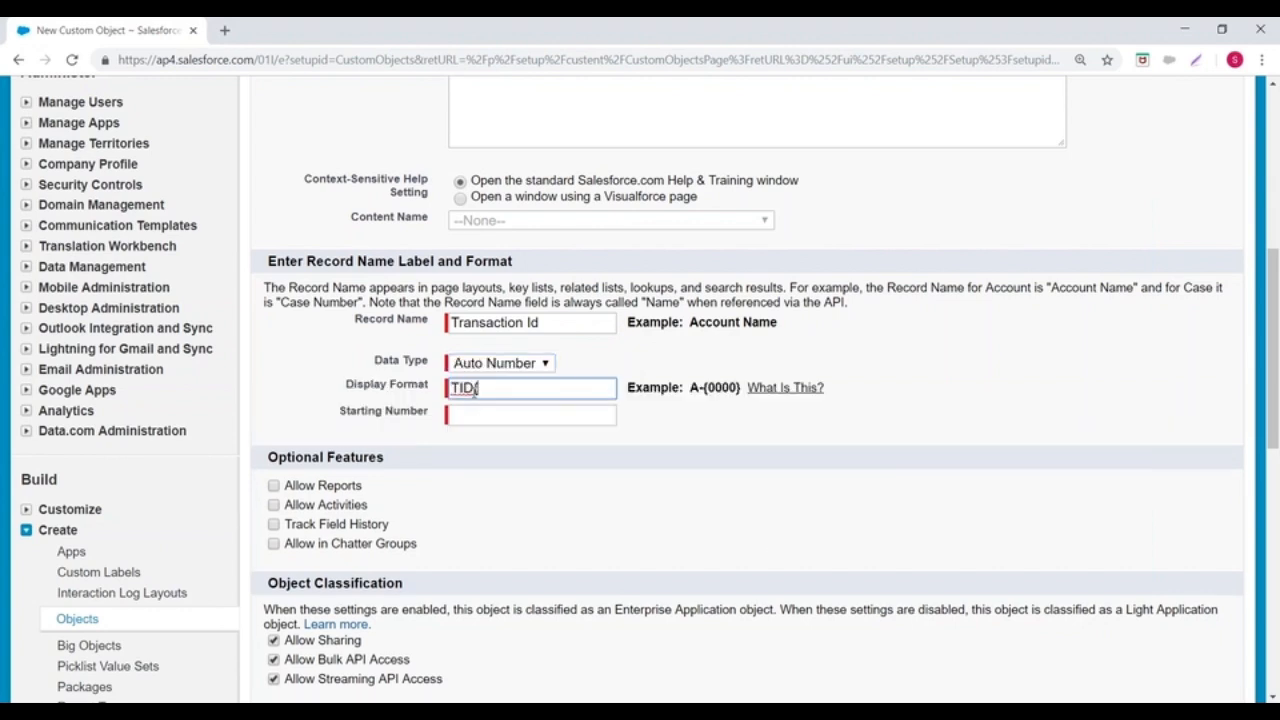
{"action": "type", "text": "000}"}
{"action": "left_click", "coordinate": [479, 417]}
{"action": "type", "text": "1"}
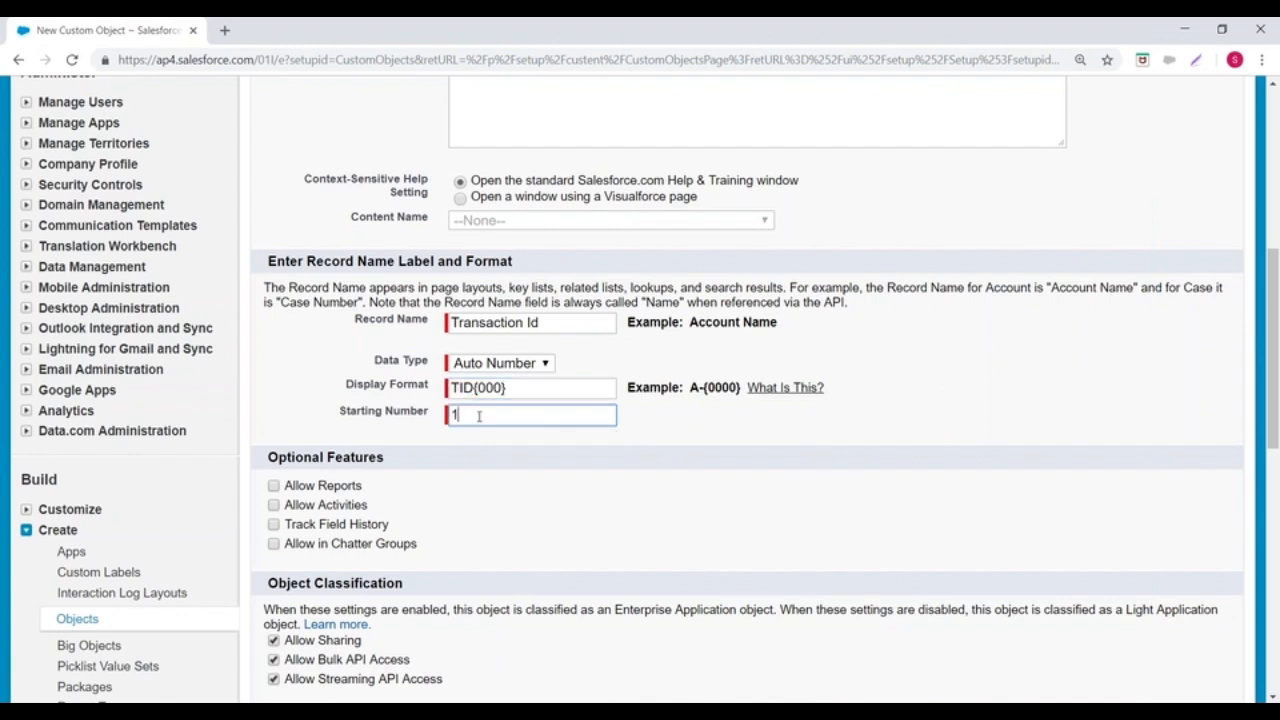
{"action": "type", "text": "00"}
{"action": "scroll", "coordinate": [479, 417], "scroll_direction": "down", "scroll_amount": 2}
{"action": "key", "text": "BackSpace"}
{"action": "type", "text": "1"}
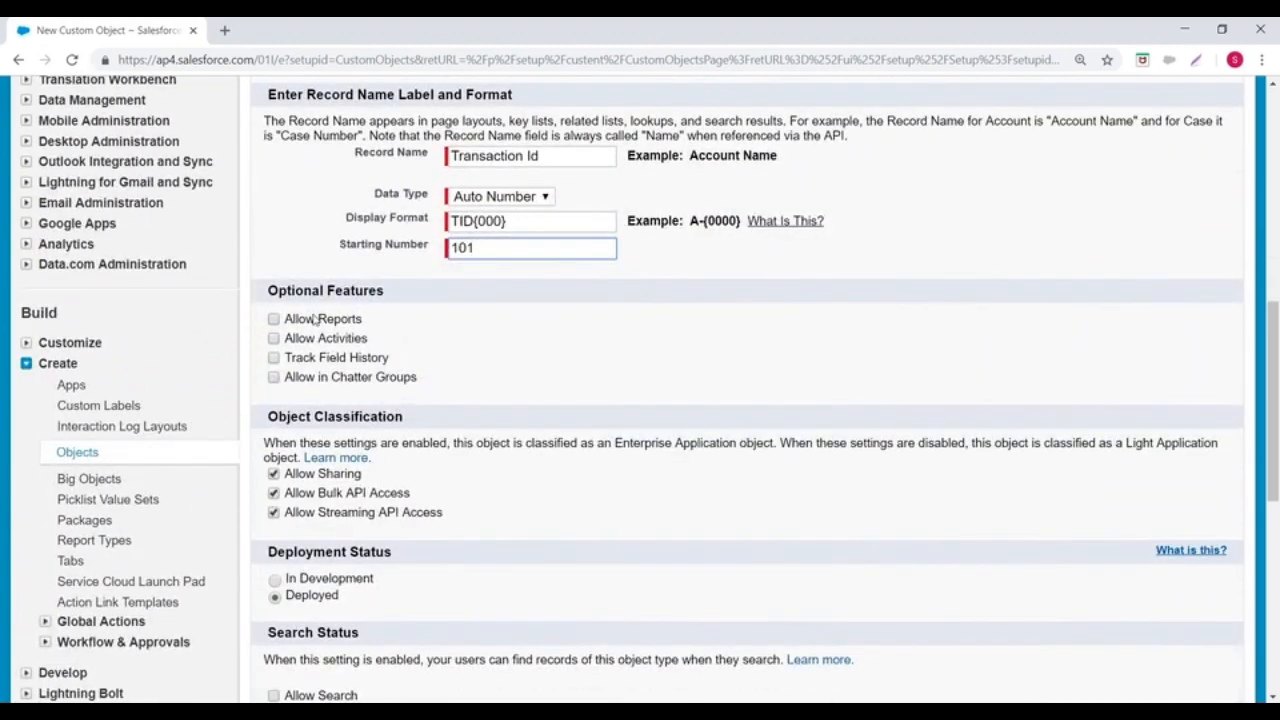
Step: Enable reports, activities, field history tracking and Chatter groups for the custom object
{"action": "left_click", "coordinate": [273, 319]}
{"action": "left_click", "coordinate": [273, 338]}
{"action": "left_click", "coordinate": [273, 357]}
{"action": "left_click", "coordinate": [273, 377]}
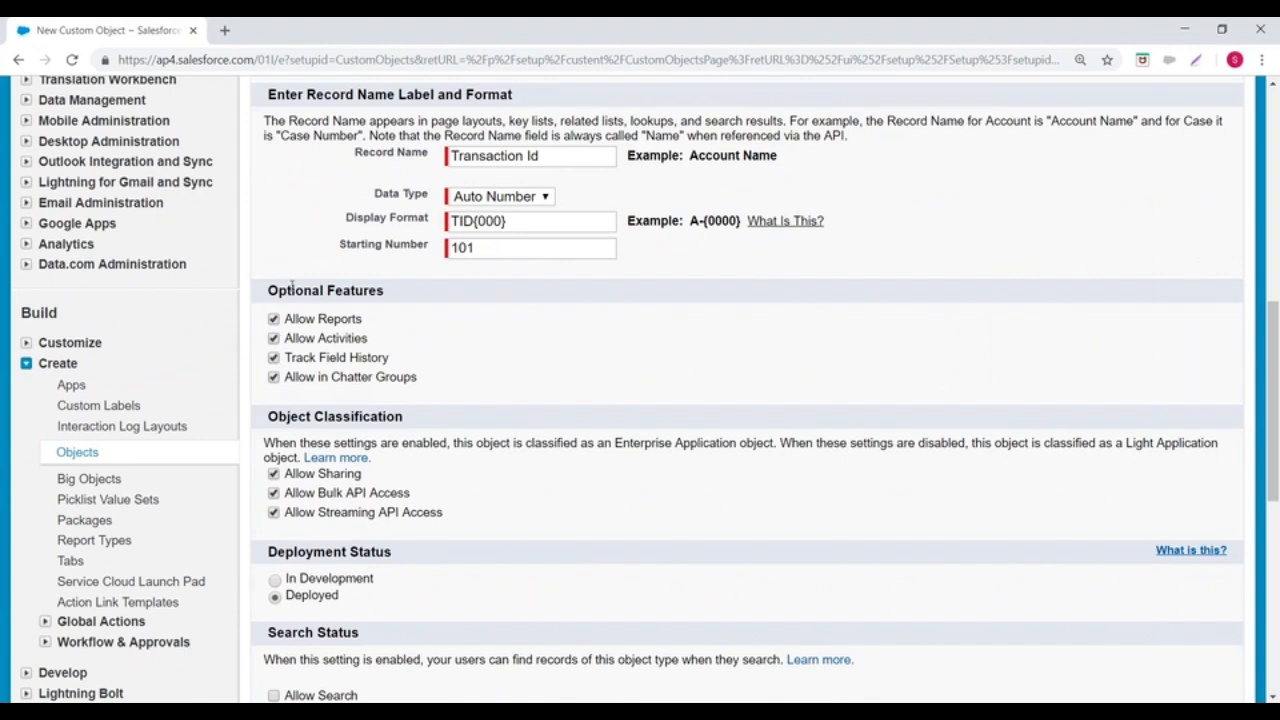
Step: Allow search for the custom object's records, keeping the deployment status as Deployed
{"action": "scroll", "coordinate": [510, 350], "scroll_direction": "down", "scroll_amount": 1}
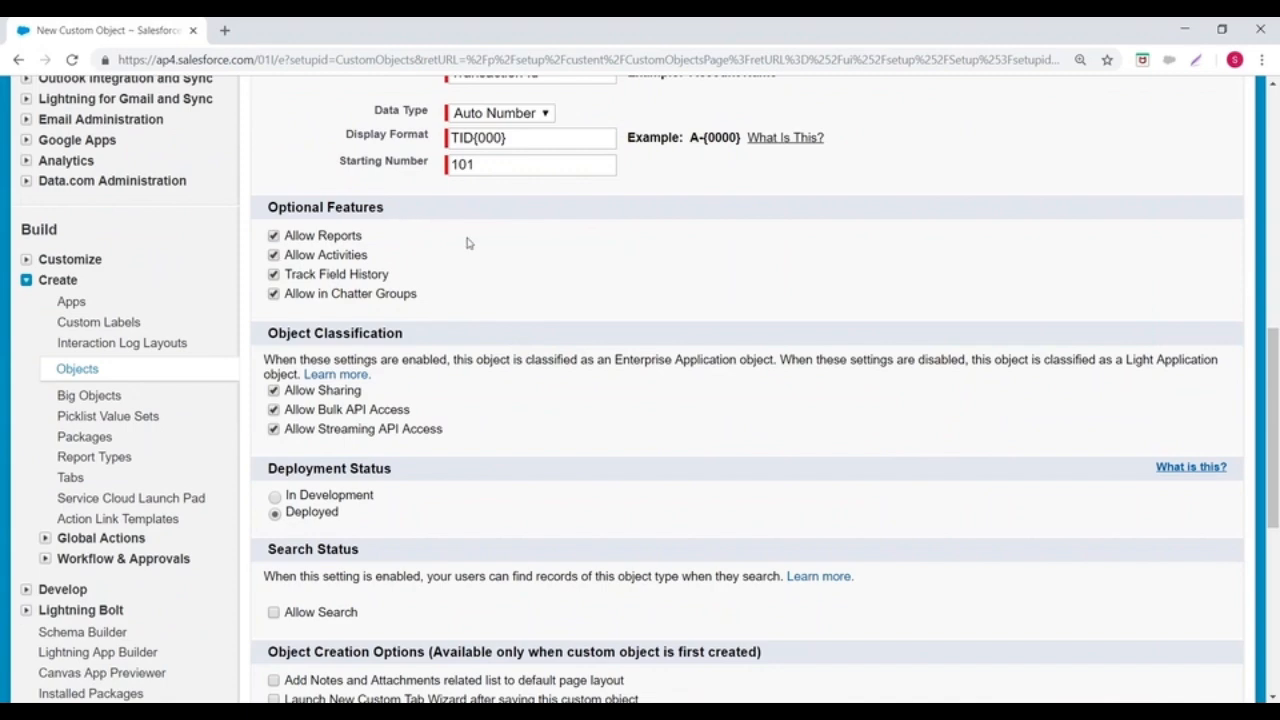
{"action": "scroll", "coordinate": [491, 277], "scroll_direction": "down", "scroll_amount": 2}
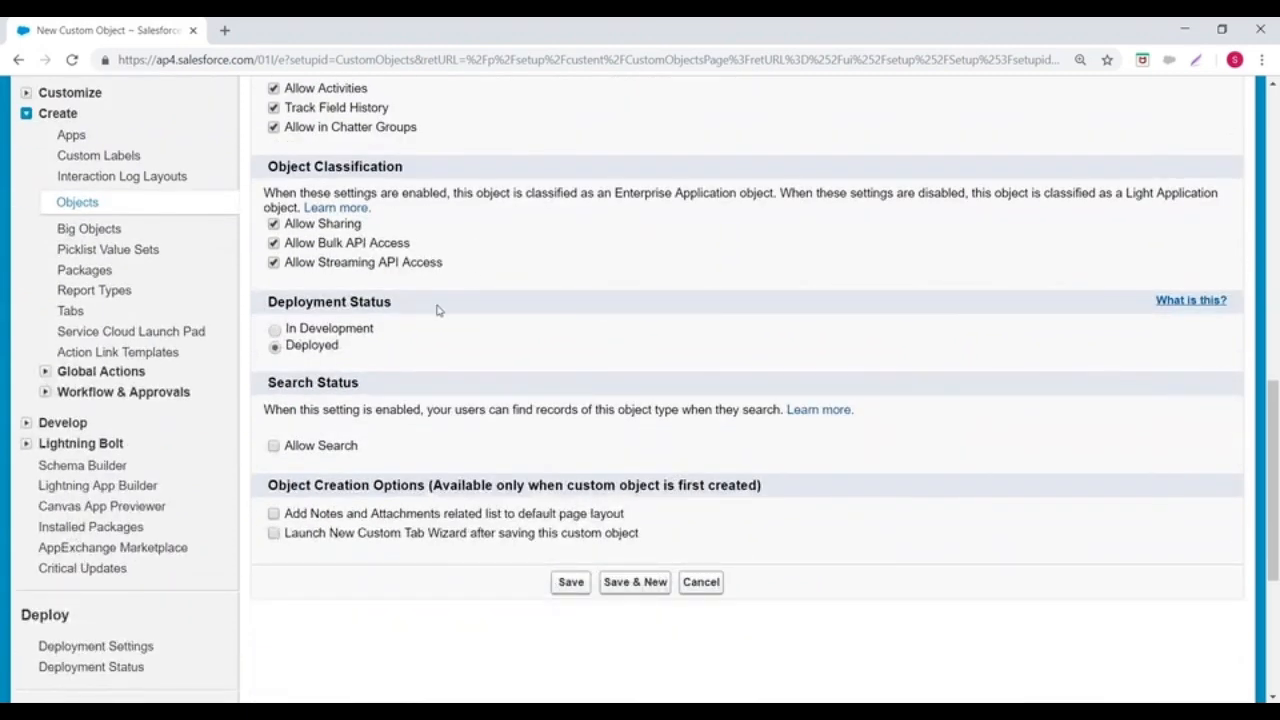
{"action": "scroll", "coordinate": [437, 311], "scroll_direction": "down", "scroll_amount": 1}
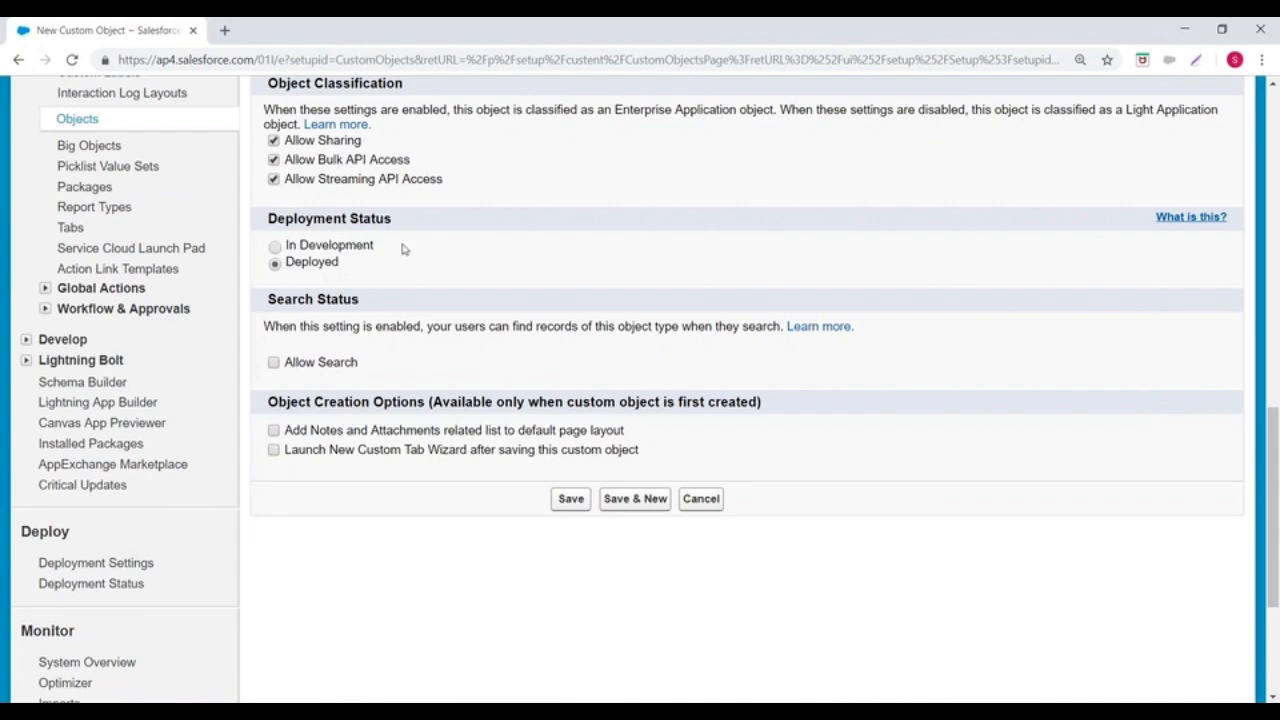
{"action": "scroll", "coordinate": [404, 249], "scroll_direction": "down", "scroll_amount": 1}
{"action": "left_click", "coordinate": [274, 279]}
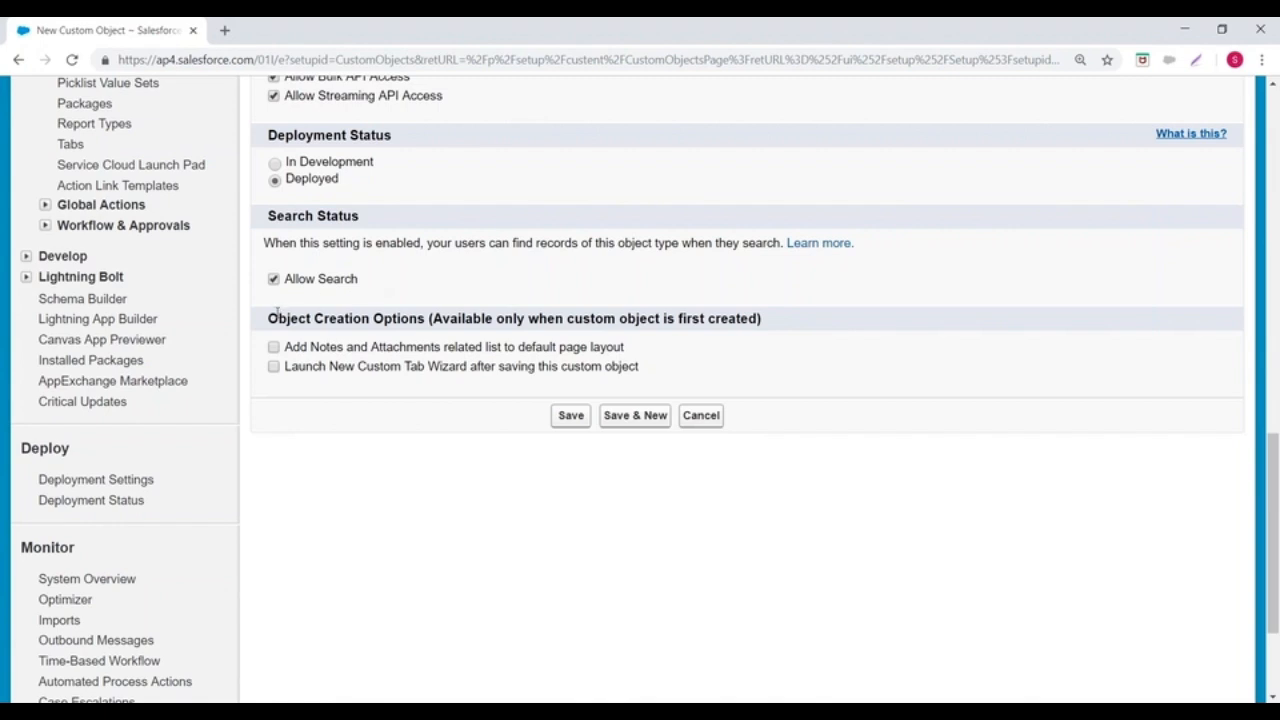
Step: Add the Notes and Attachments related list, and save the object with the New Custom Tab Wizard launching
{"action": "left_click_drag", "start_coordinate": [269, 318], "coordinate": [441, 318]}
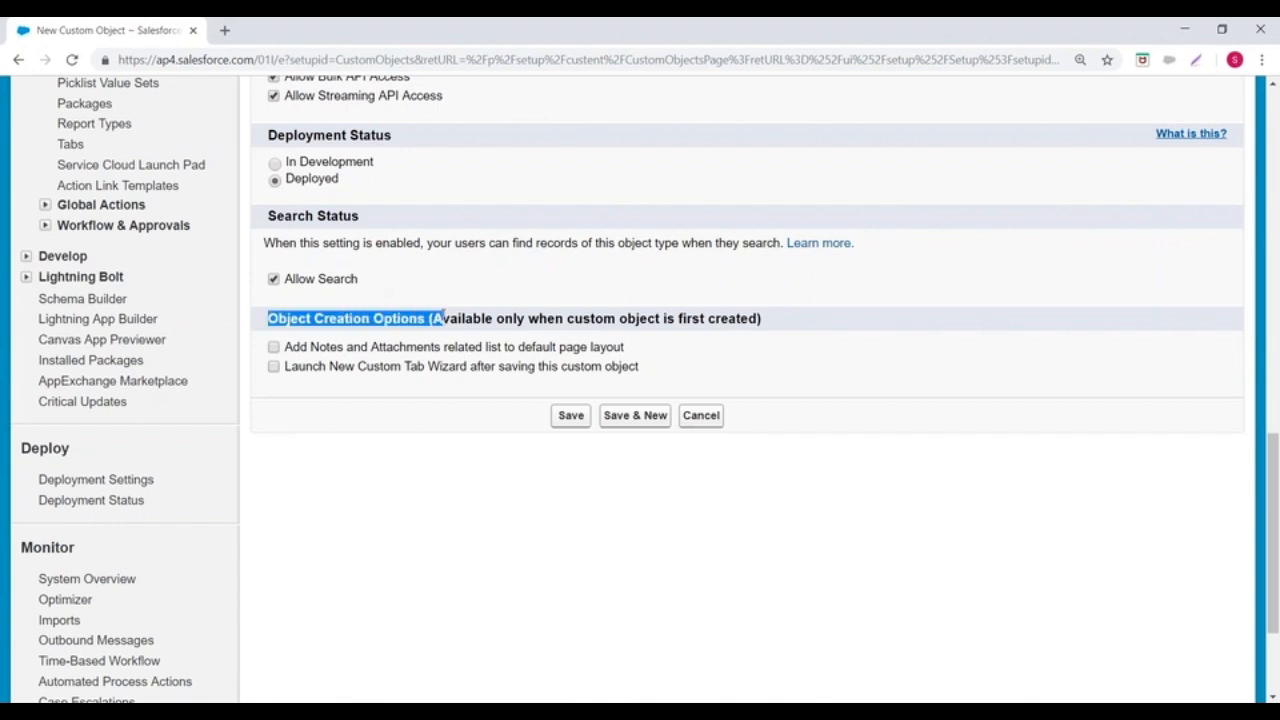
{"action": "left_click", "coordinate": [274, 347]}
{"action": "left_click", "coordinate": [556, 417]}
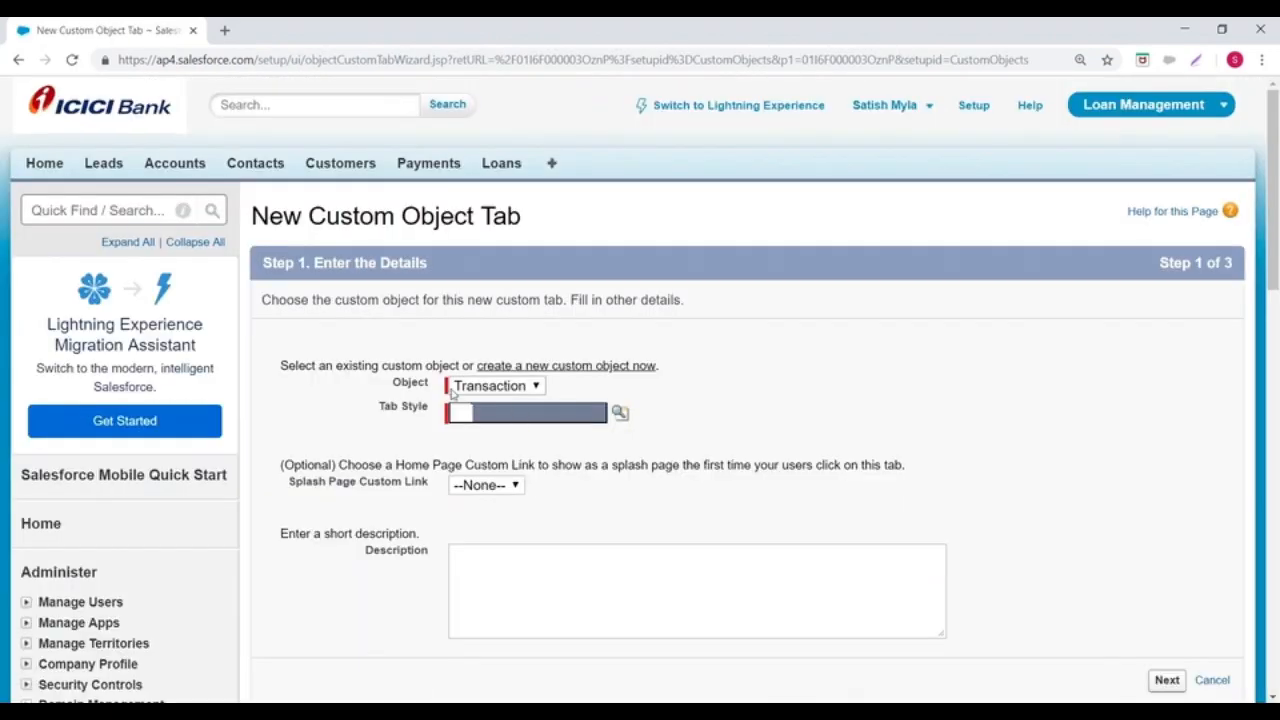
Step: Try to open the Tab Style lookup for the Transaction object's tab
{"action": "scroll", "coordinate": [451, 393], "scroll_direction": "down", "scroll_amount": 3}
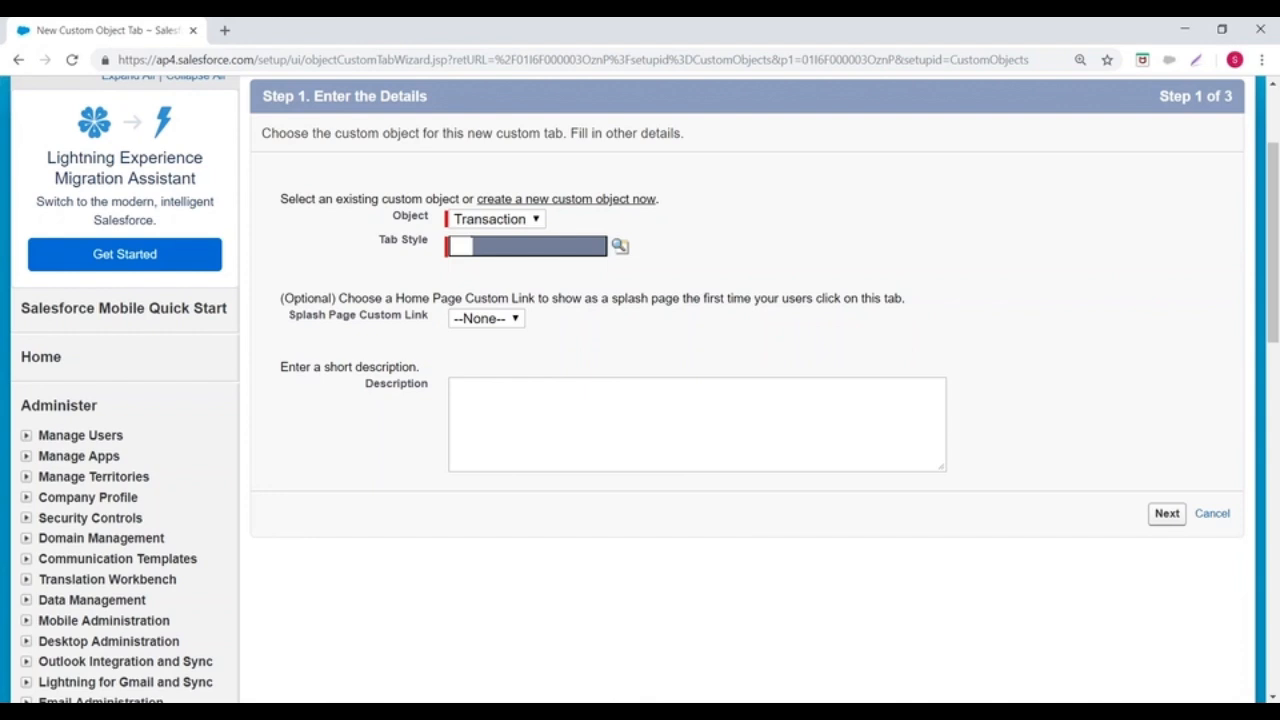
{"action": "left_click", "coordinate": [620, 245]}
{"action": "left_click_drag", "start_coordinate": [312, 277], "coordinate": [394, 138]}
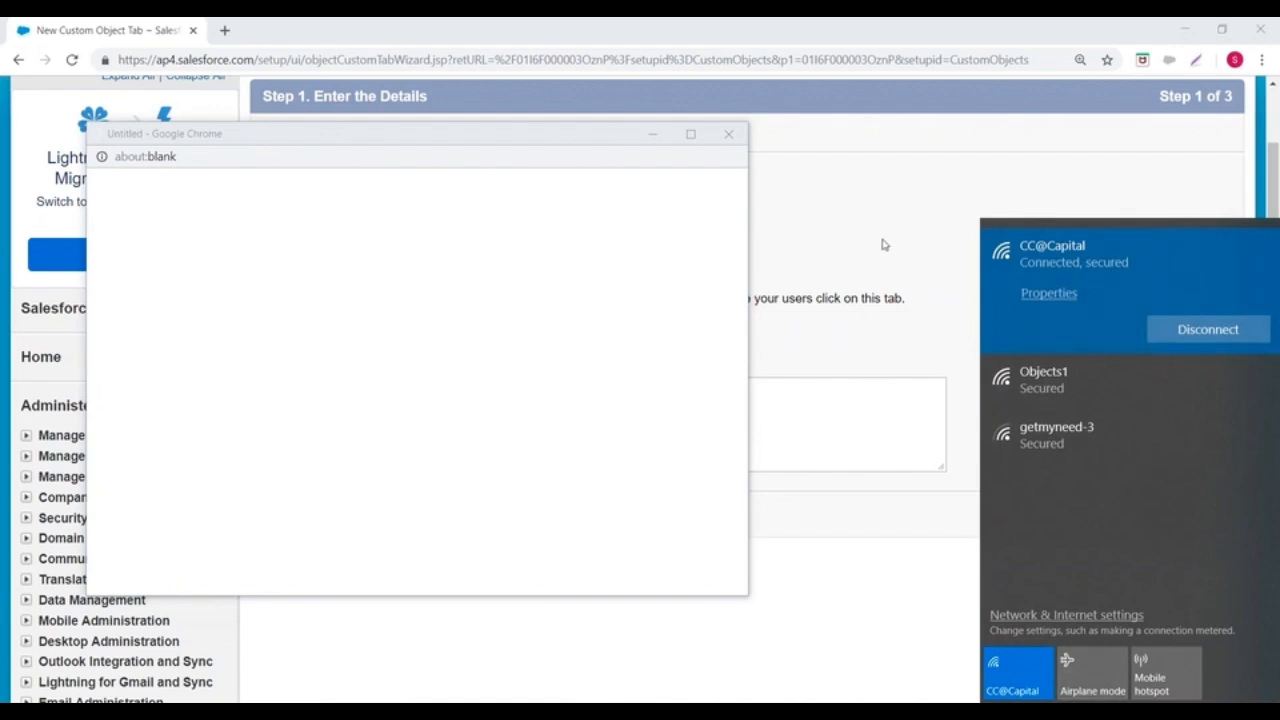
{"action": "left_click", "coordinate": [882, 240]}
{"action": "left_click", "coordinate": [620, 246]}
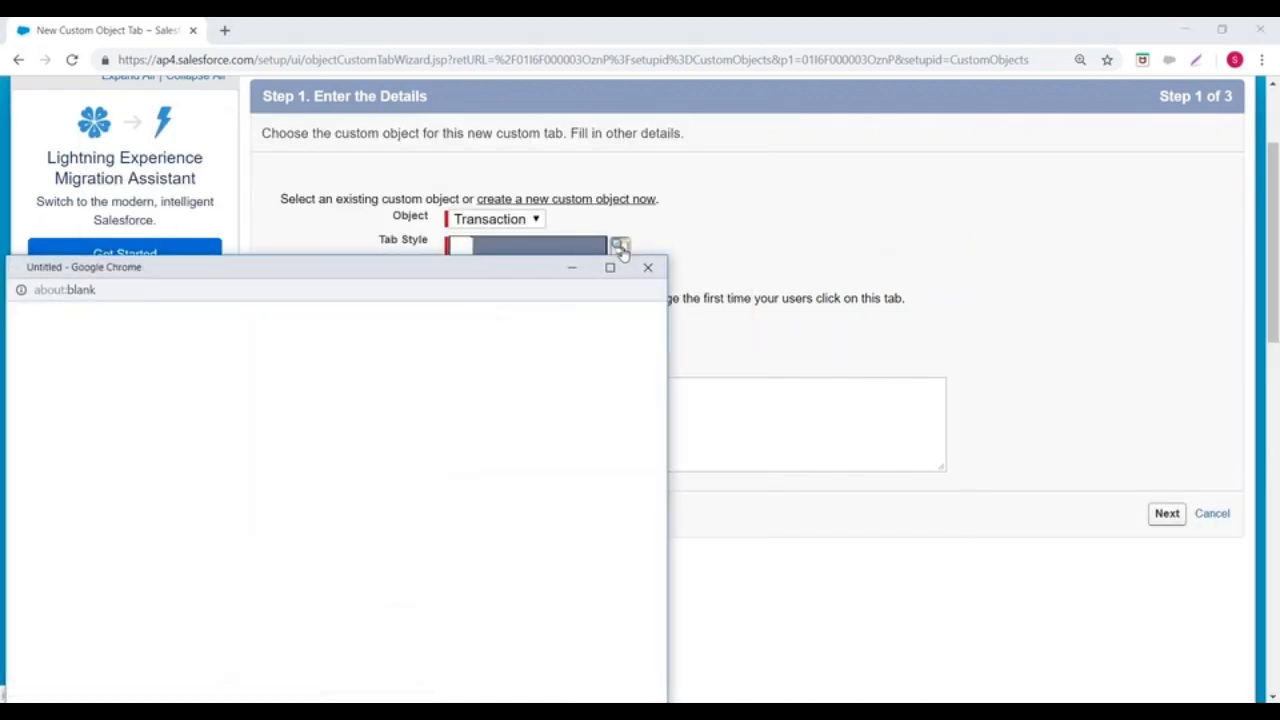
{"action": "left_click_drag", "start_coordinate": [297, 269], "coordinate": [406, 168]}
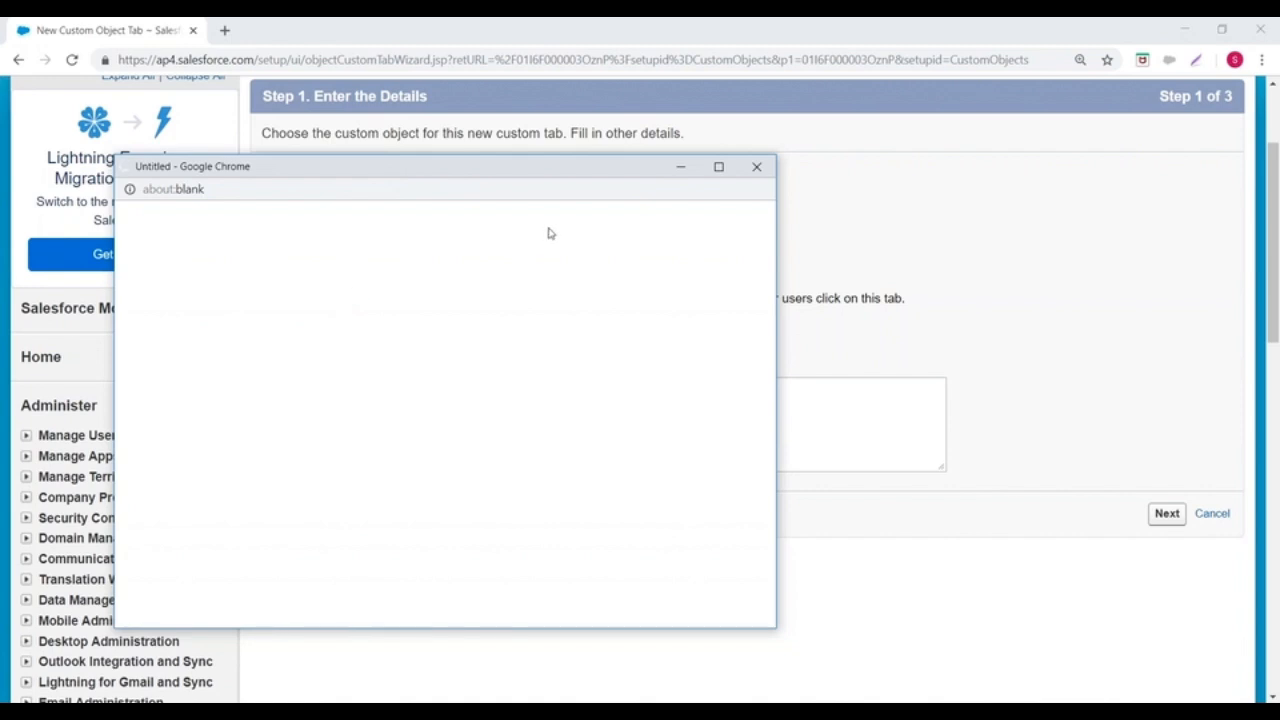
{"action": "left_click", "coordinate": [765, 168]}
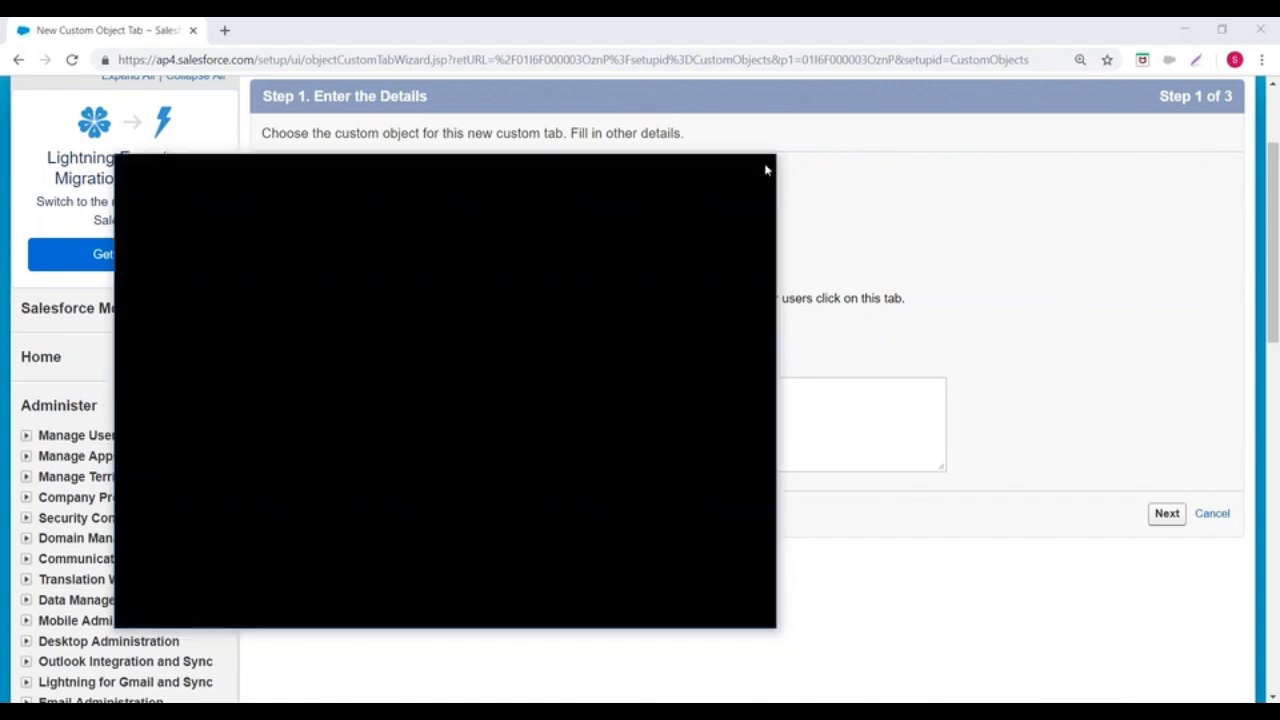
Step: Reload the New Custom Object Tab page
{"action": "left_click", "coordinate": [534, 60]}
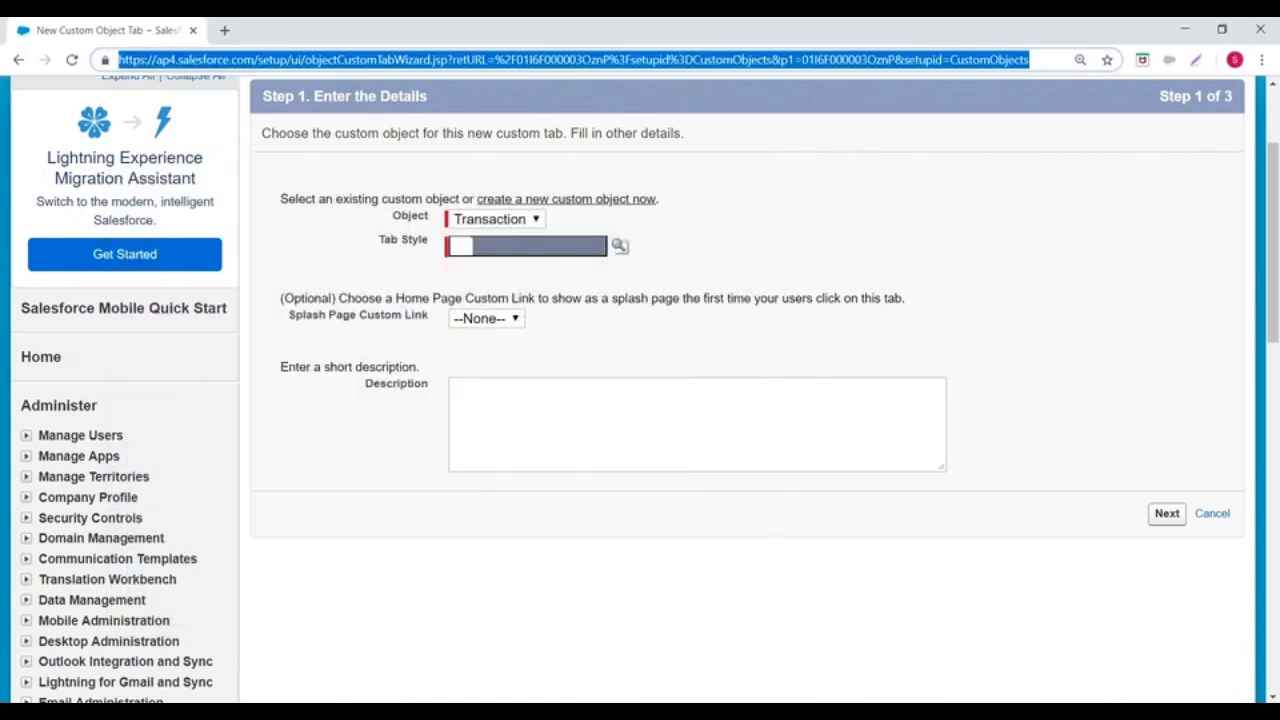
{"action": "left_click", "coordinate": [533, 60]}
{"action": "key", "text": "Return"}
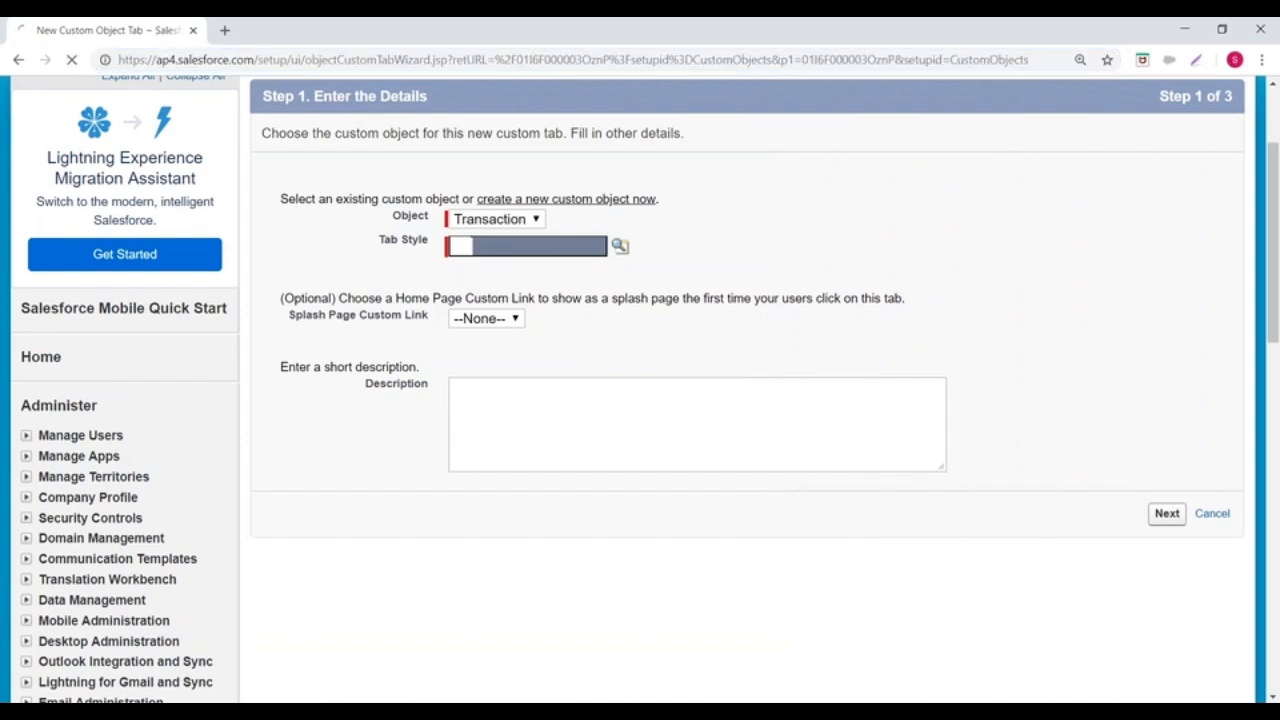
Step: Open trust.salesforce.com in a new browser tab
{"action": "left_click", "coordinate": [225, 31]}
{"action": "type", "text": "trust"}
{"action": "key", "text": "Return"}
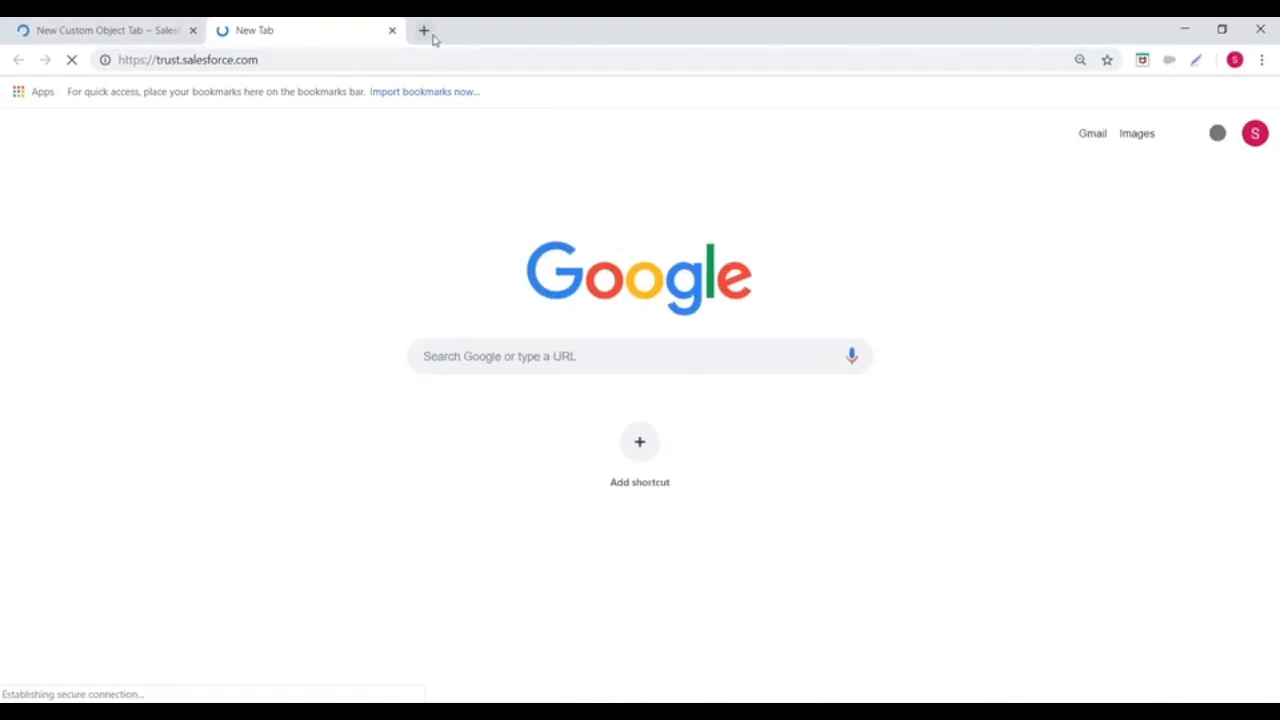
Step: Retry the Tab Style lookup on the New Custom Object Tab page, and return to the Salesforce Trust page
{"action": "left_click", "coordinate": [185, 38]}
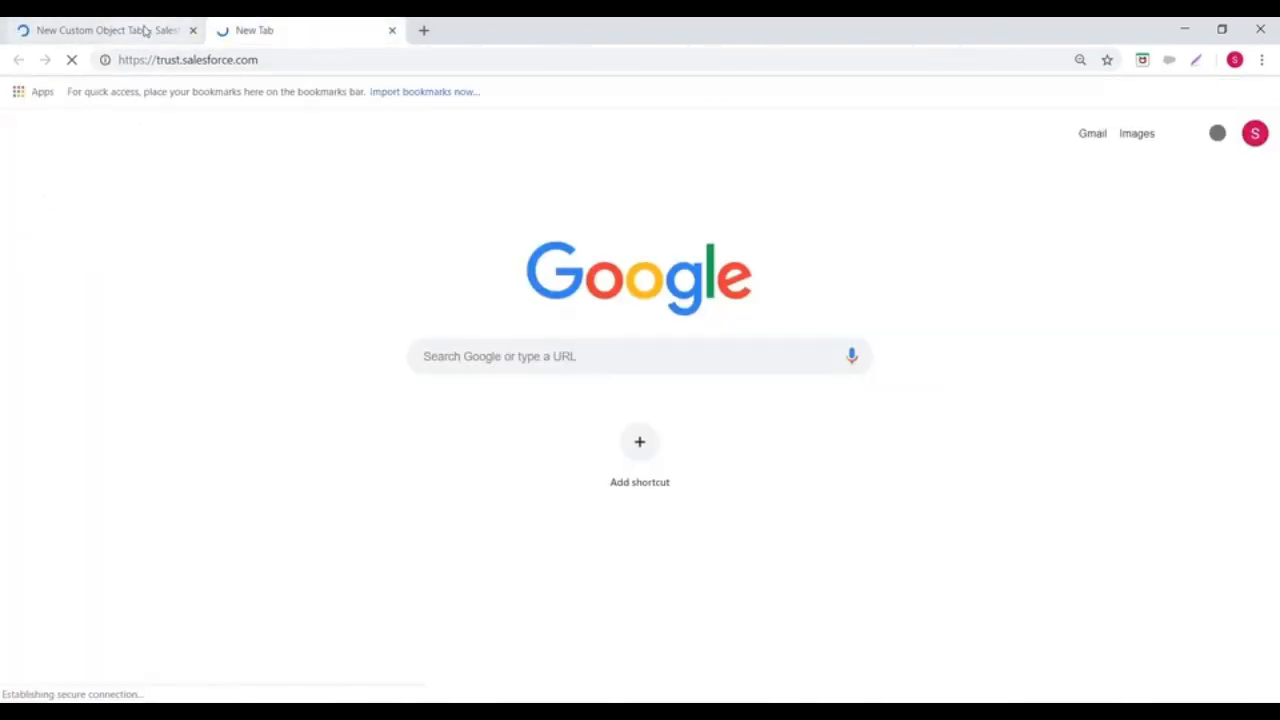
{"action": "left_click", "coordinate": [143, 30]}
{"action": "left_click", "coordinate": [618, 243]}
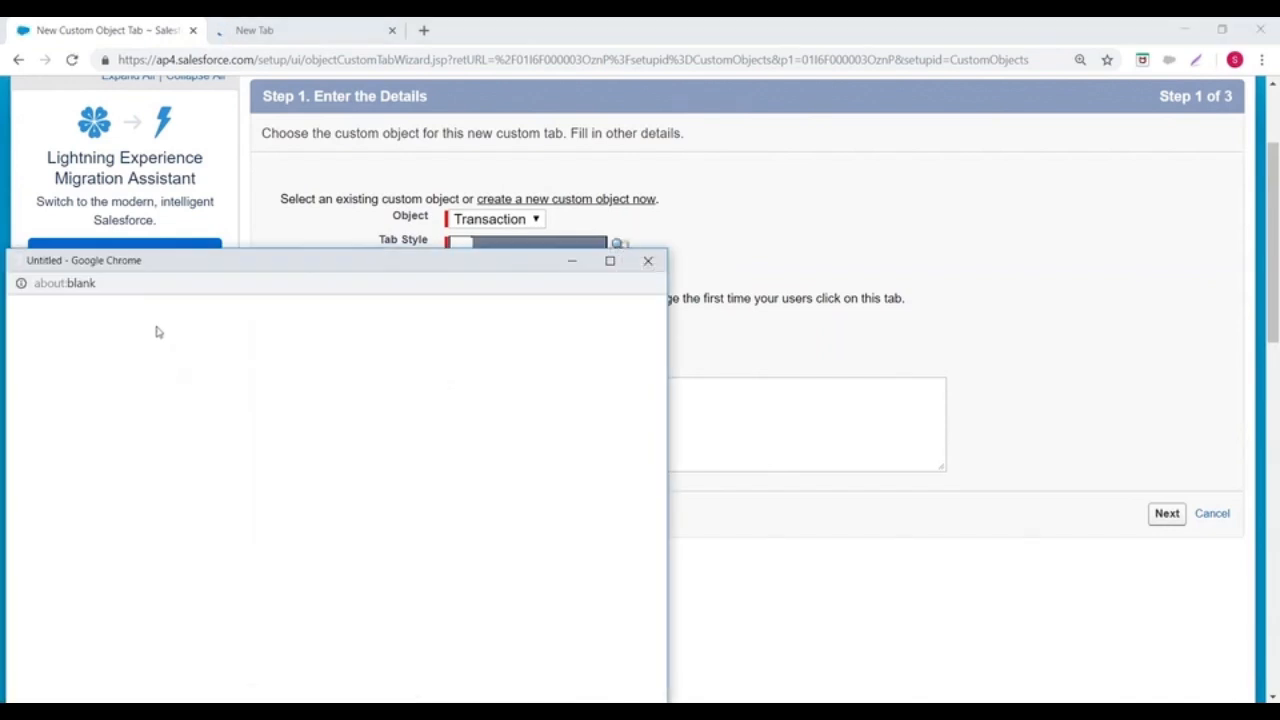
{"action": "left_click", "coordinate": [309, 27]}
{"action": "left_click", "coordinate": [309, 27]}
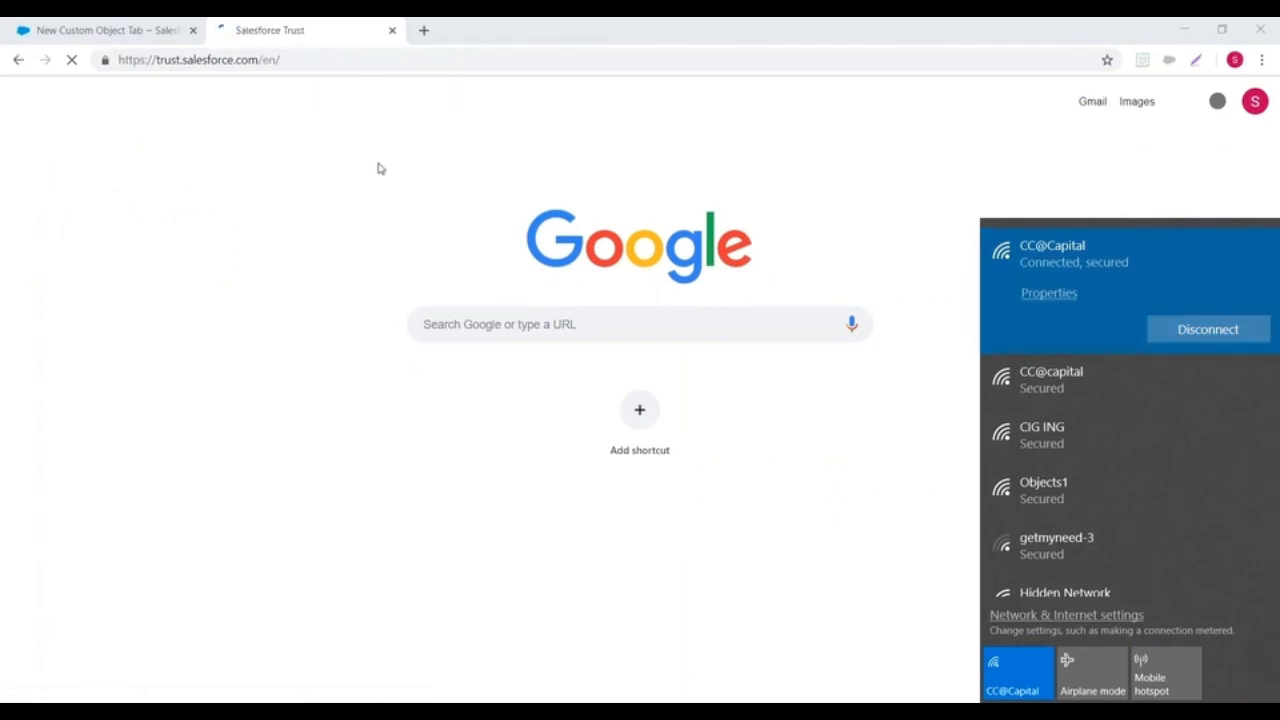
Step: Go back to the New Custom Object Tab page and reopen the Tab Style lookup
{"action": "left_click", "coordinate": [100, 29]}
{"action": "left_click", "coordinate": [620, 245]}
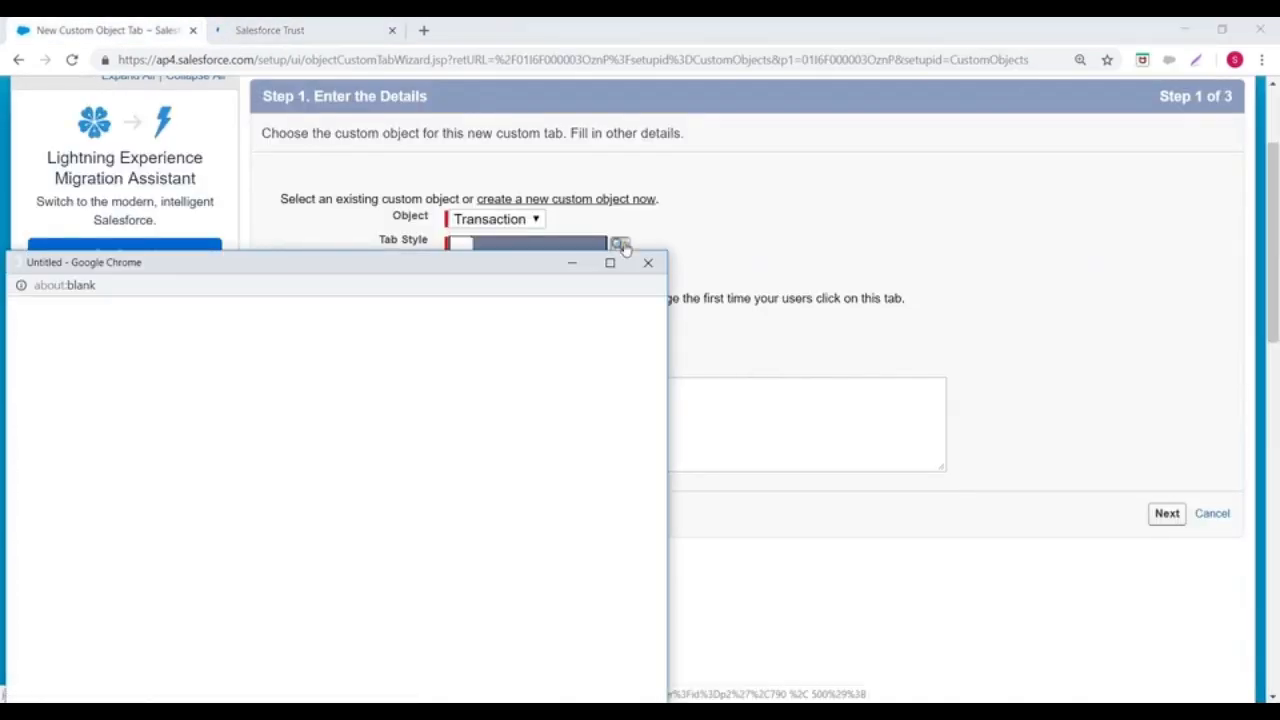